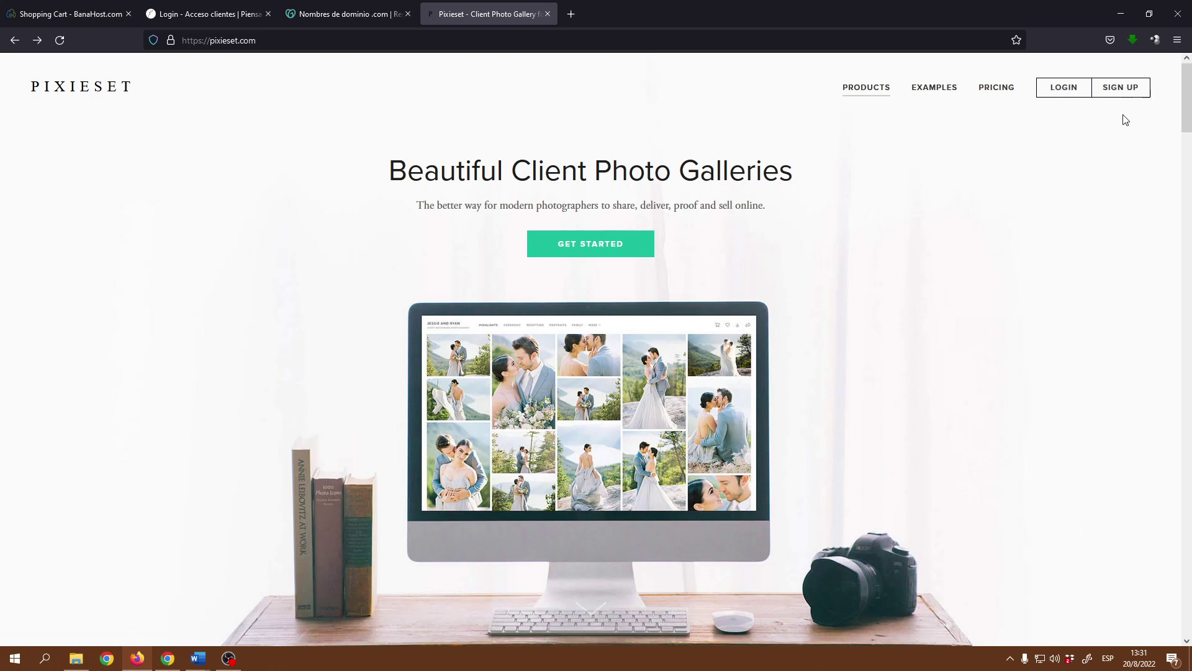
Open the free sign-up form and enter the studio's business name.
scroll(1068, 317, down, 6)
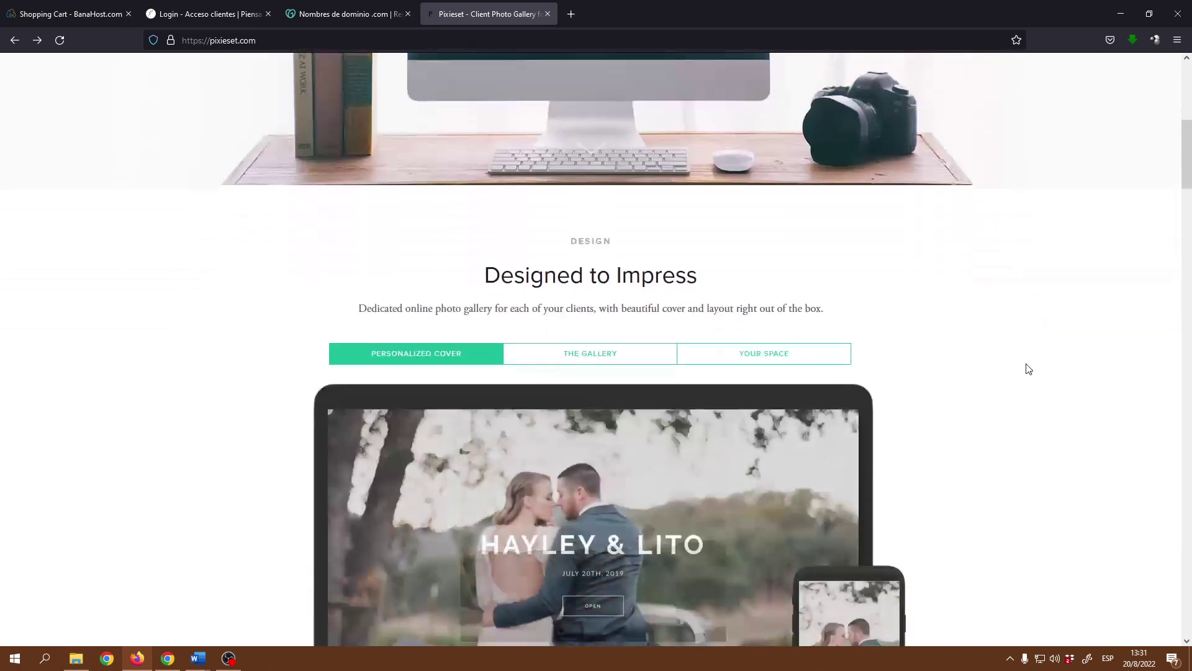
scroll(1029, 369, down, 12)
scroll(1029, 366, up, 7)
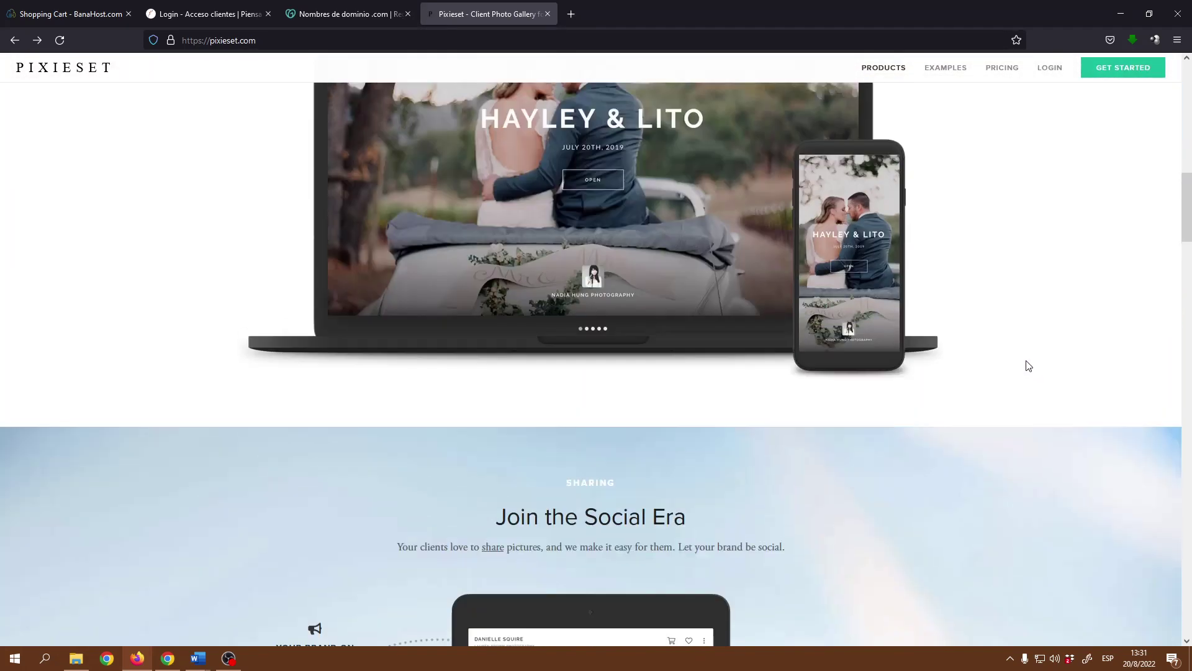
scroll(1024, 364, up, 10)
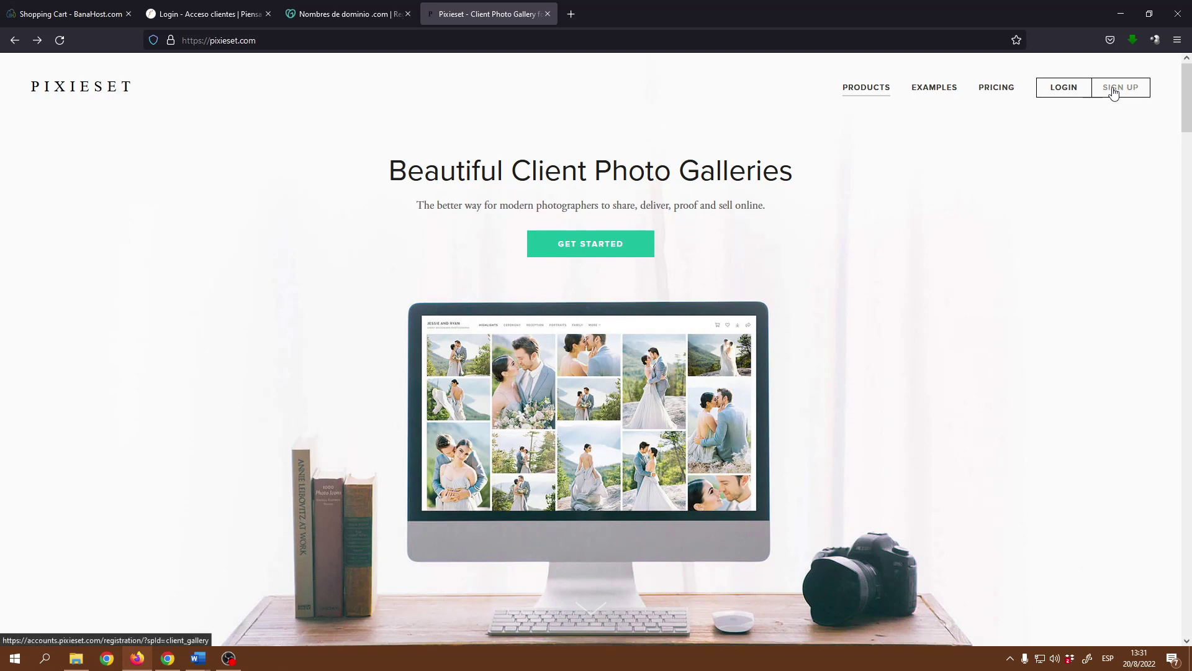
click(1113, 91)
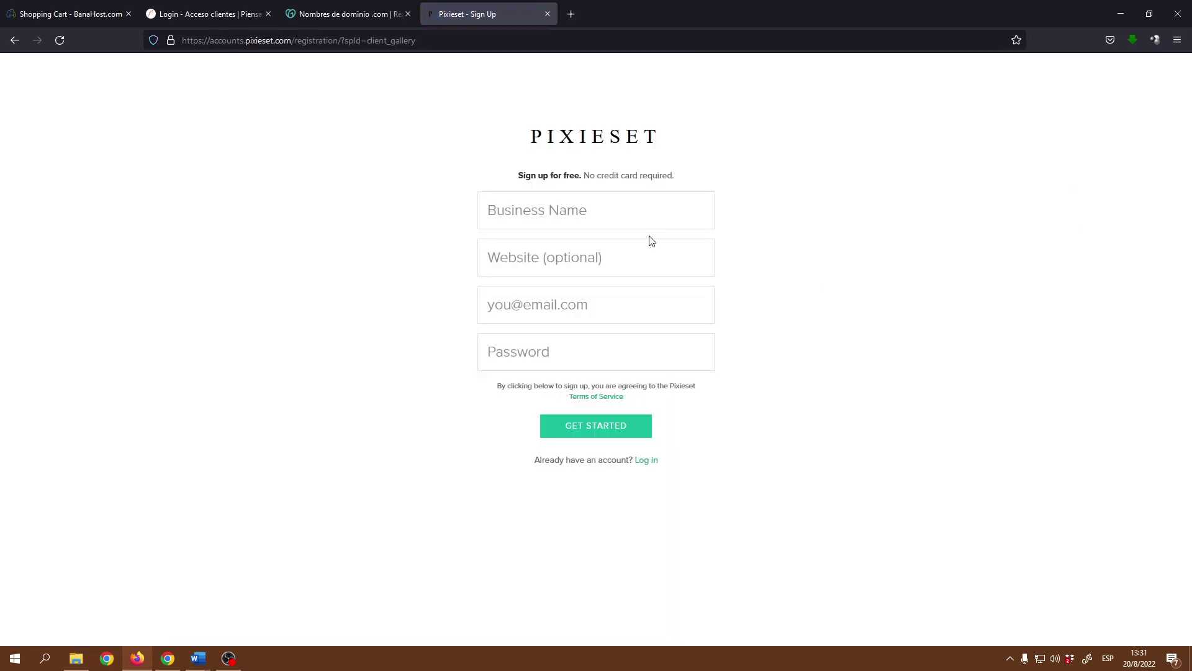
click(622, 213)
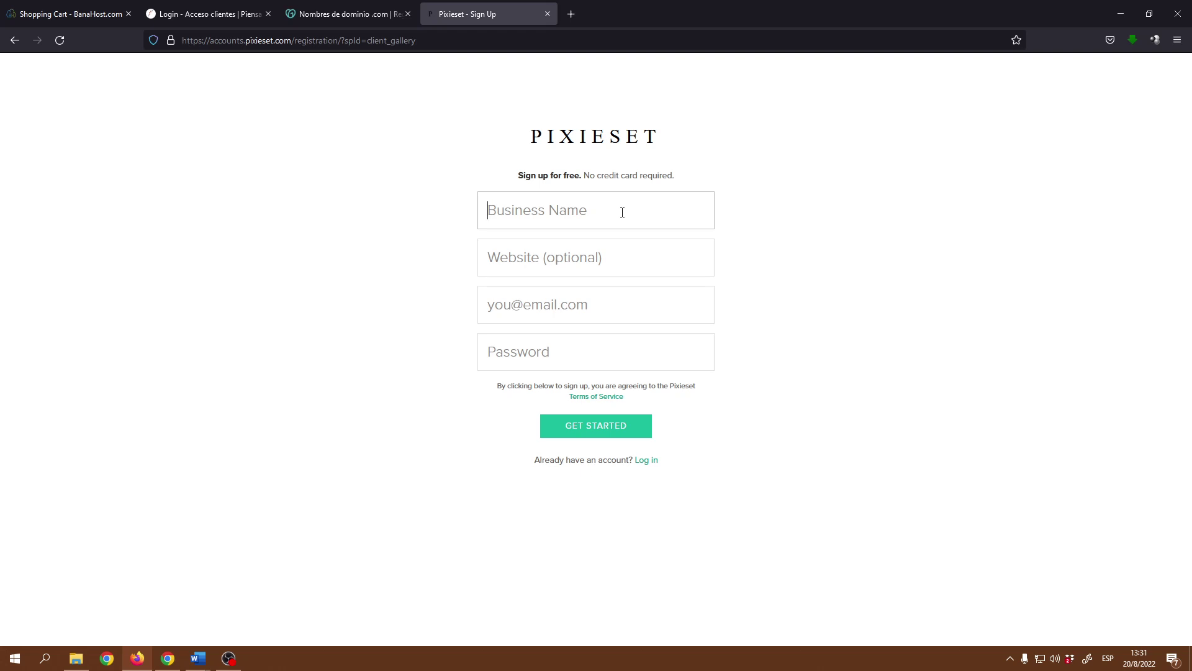
text(fotoestudio506)
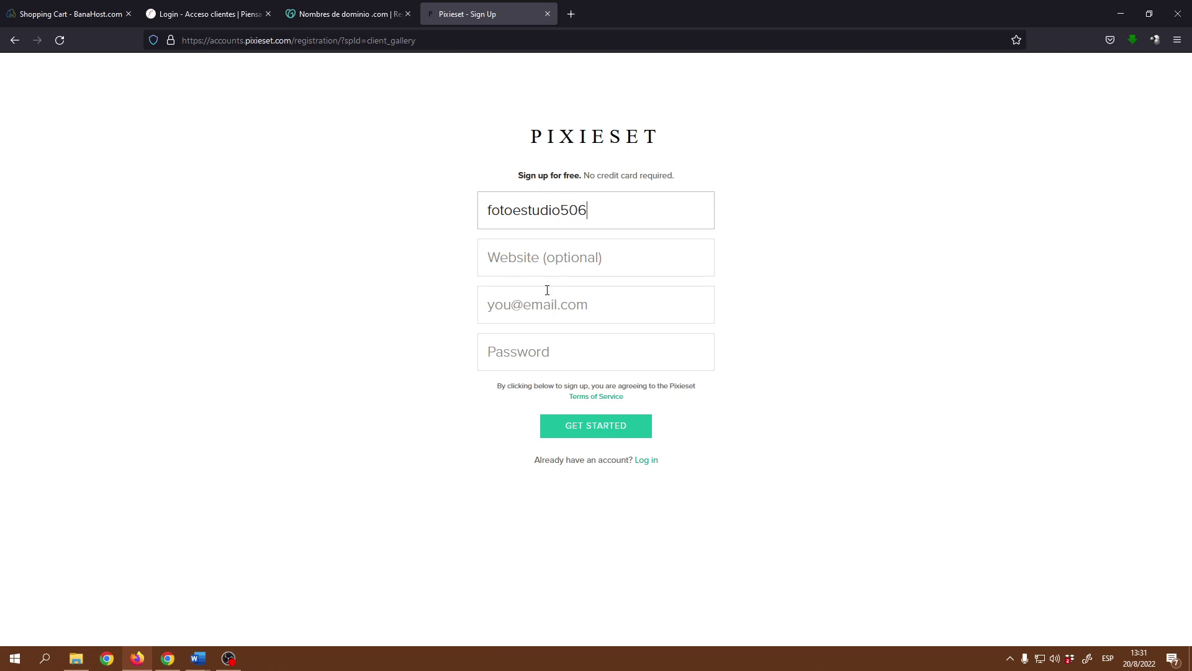
Enter the account e-mail and password, create the account, and decline saving the login in Firefox.
click(605, 304)
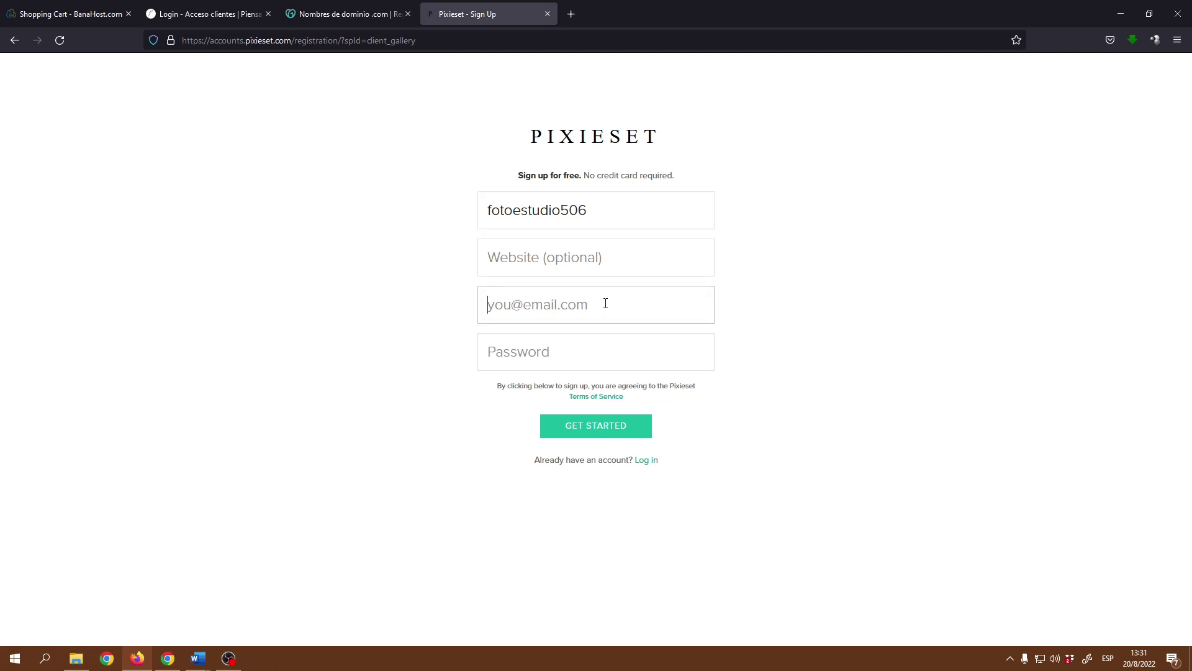
text(ebra)
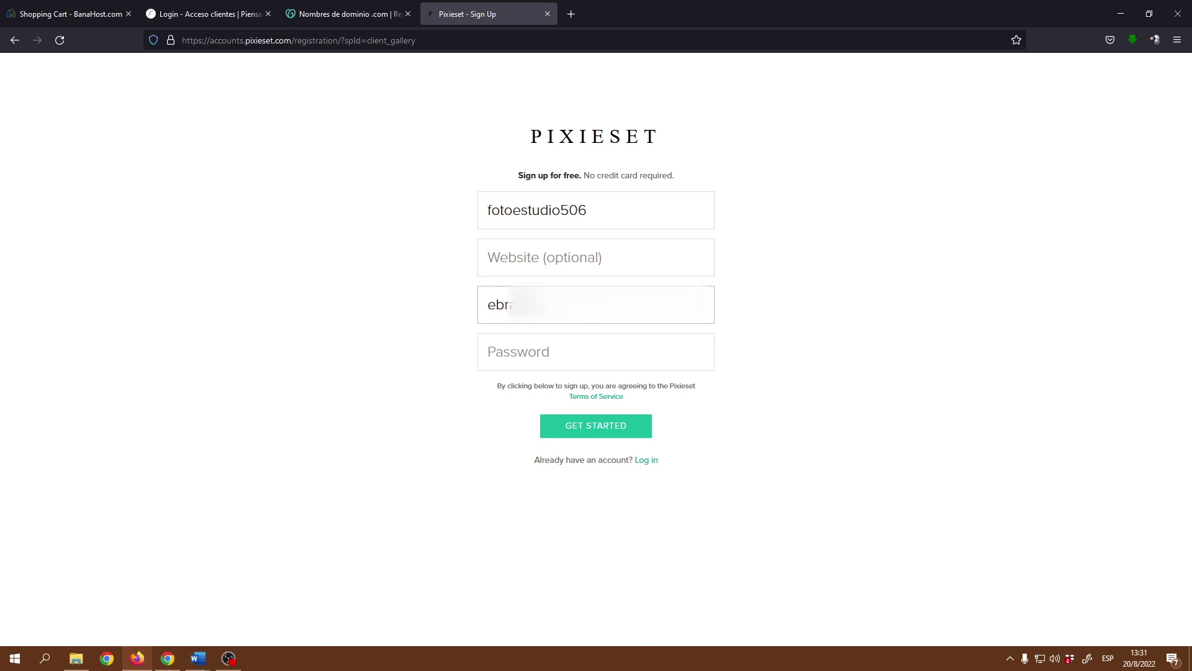
text(ham)
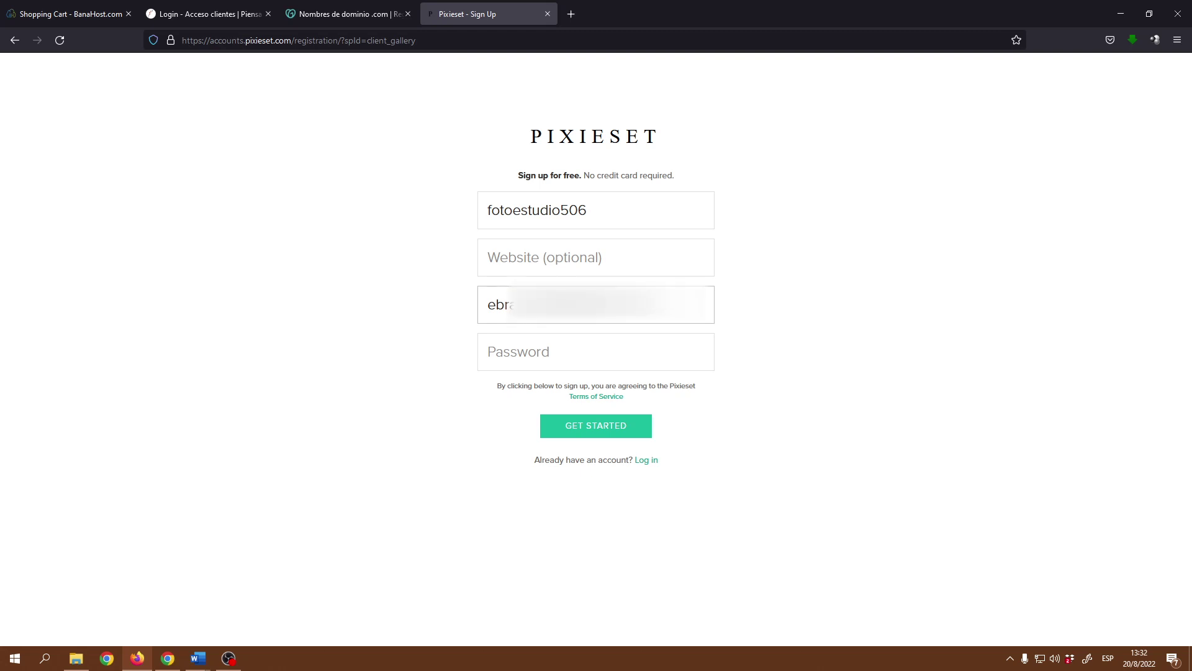
click(586, 348)
text(**)
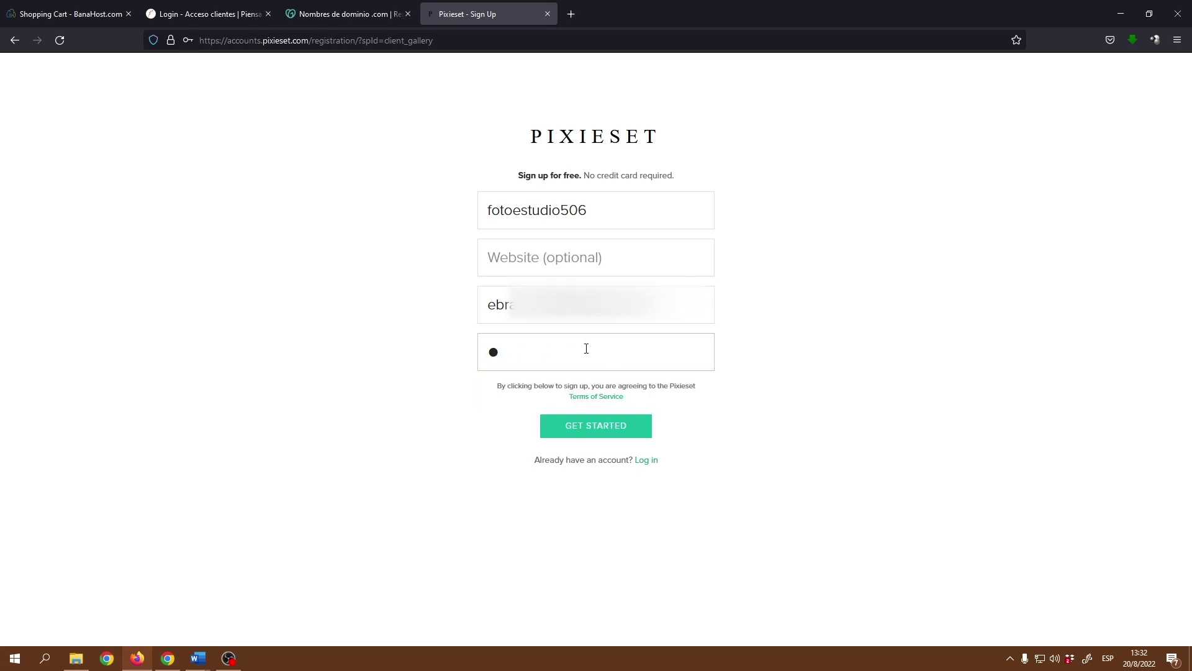
key(ctrl+v)
click(615, 436)
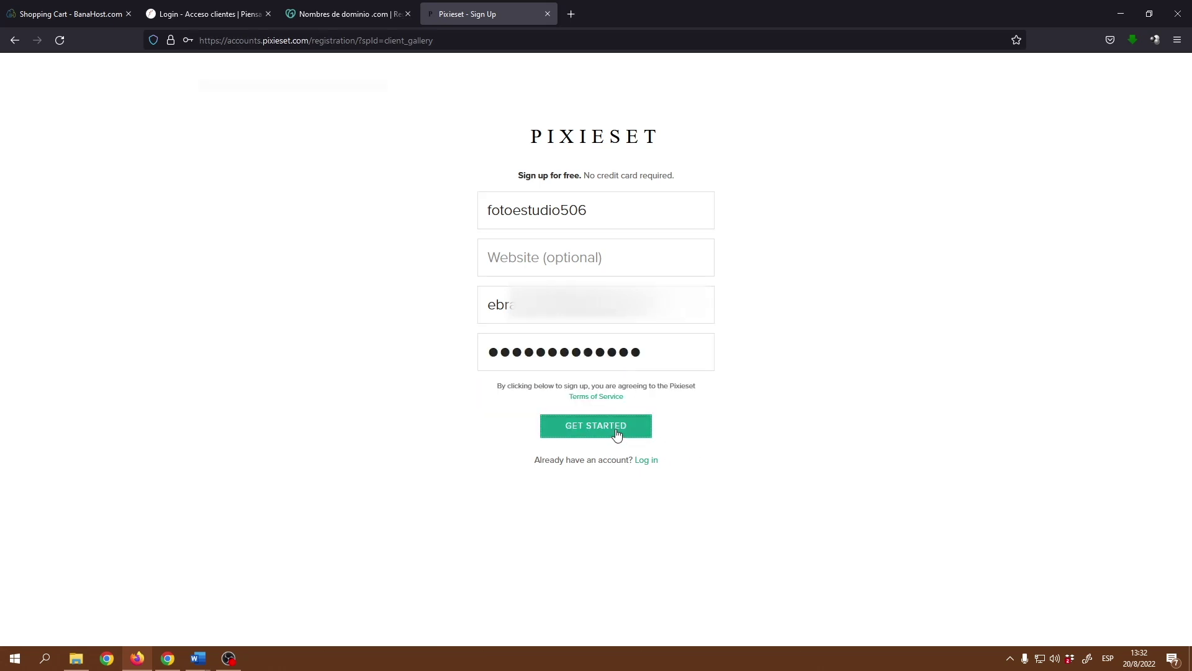
click(353, 196)
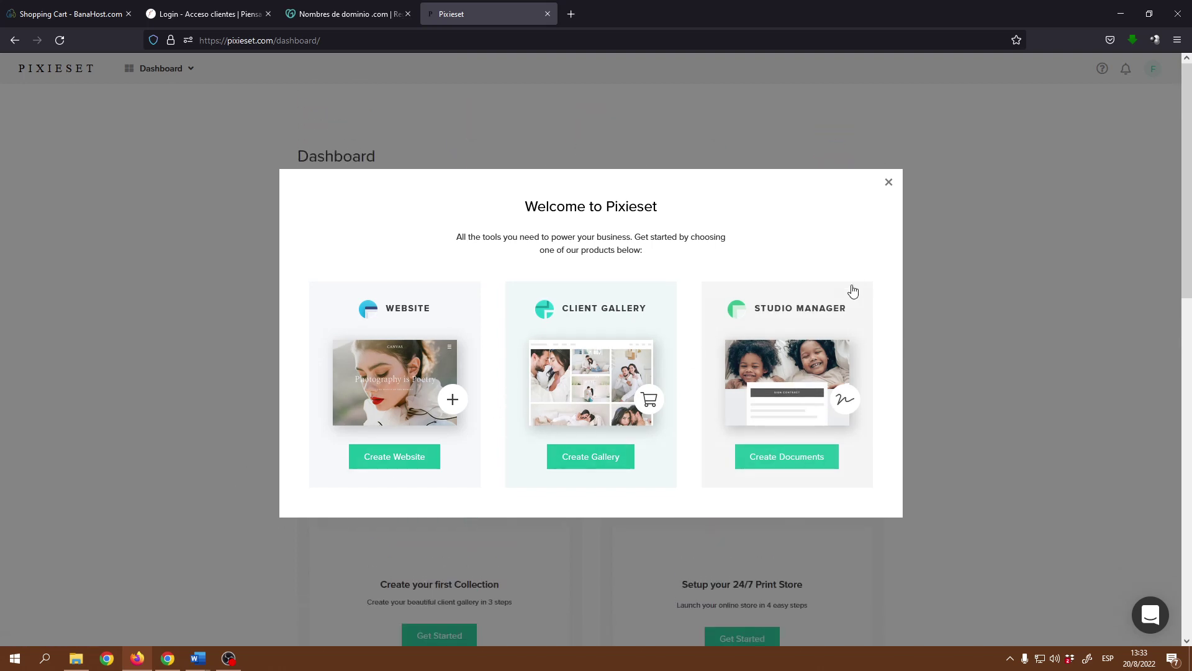
Close the Welcome to Pixieset dialog, look over the dashboard, and open the account avatar menu.
click(889, 182)
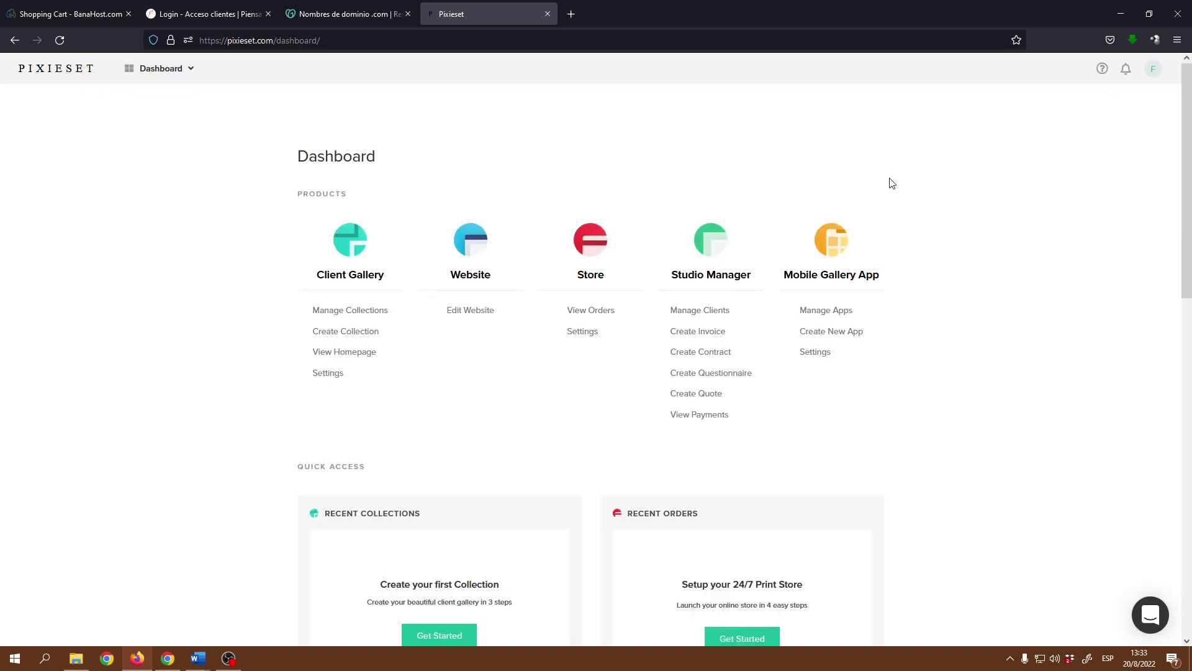
scroll(988, 292, down, 6)
scroll(989, 292, up, 6)
click(1154, 72)
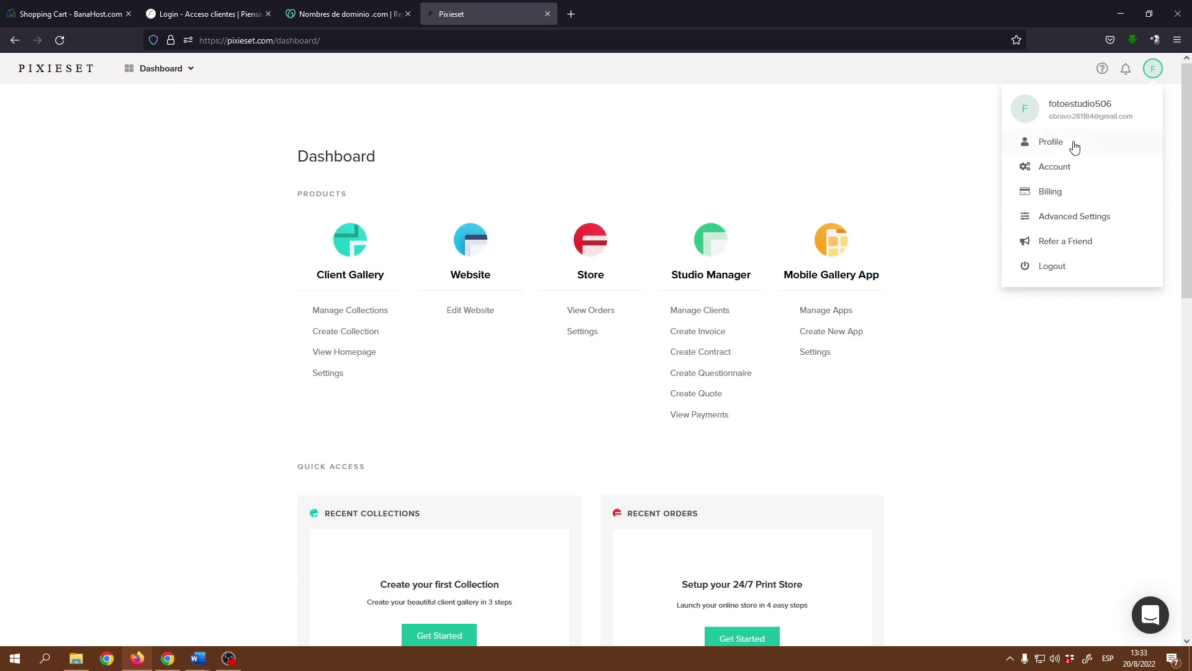
Open Profile from the avatar menu and scroll down to the Website field.
click(1056, 150)
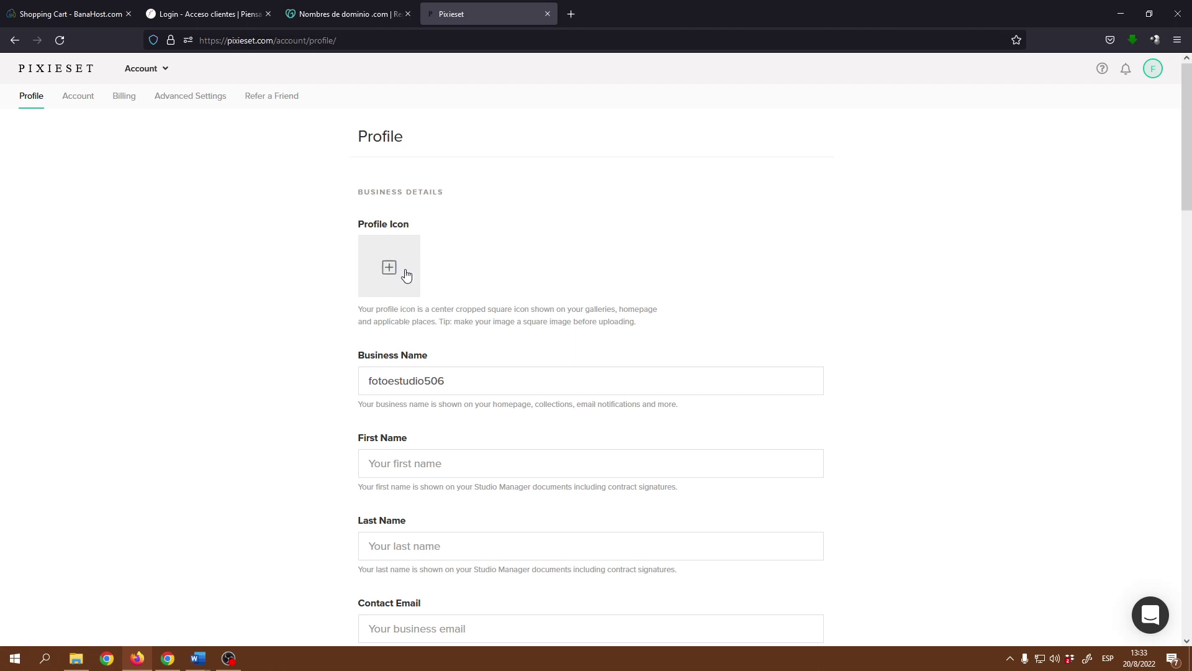
scroll(469, 312, down, 3)
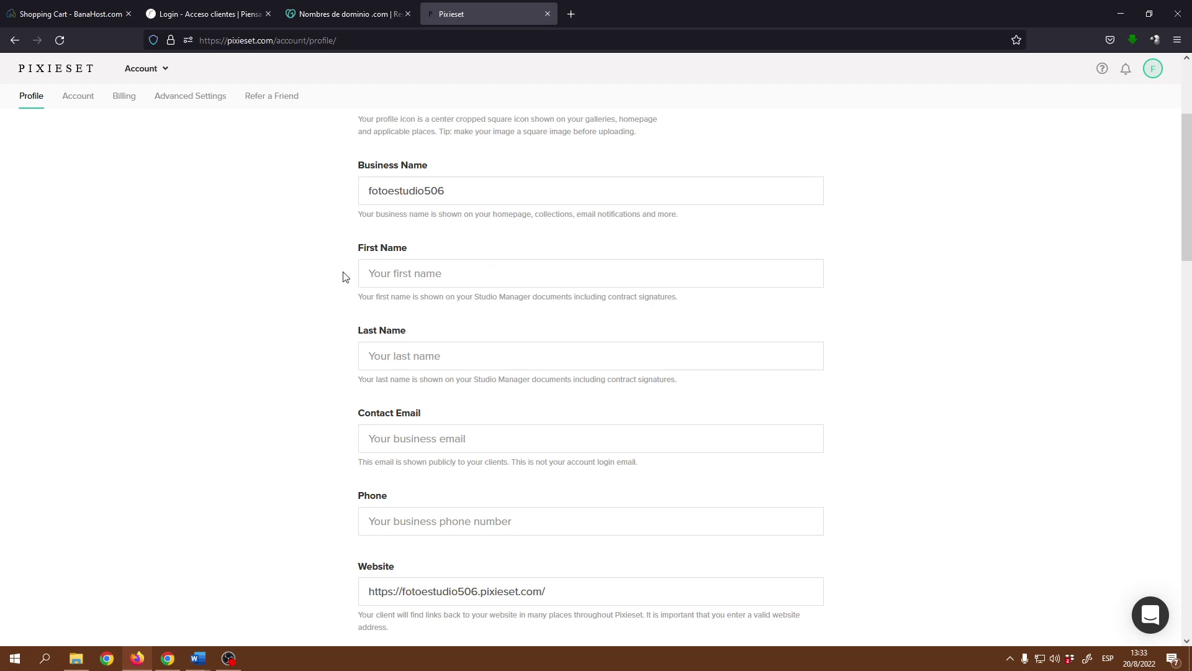
scroll(599, 360, down, 2)
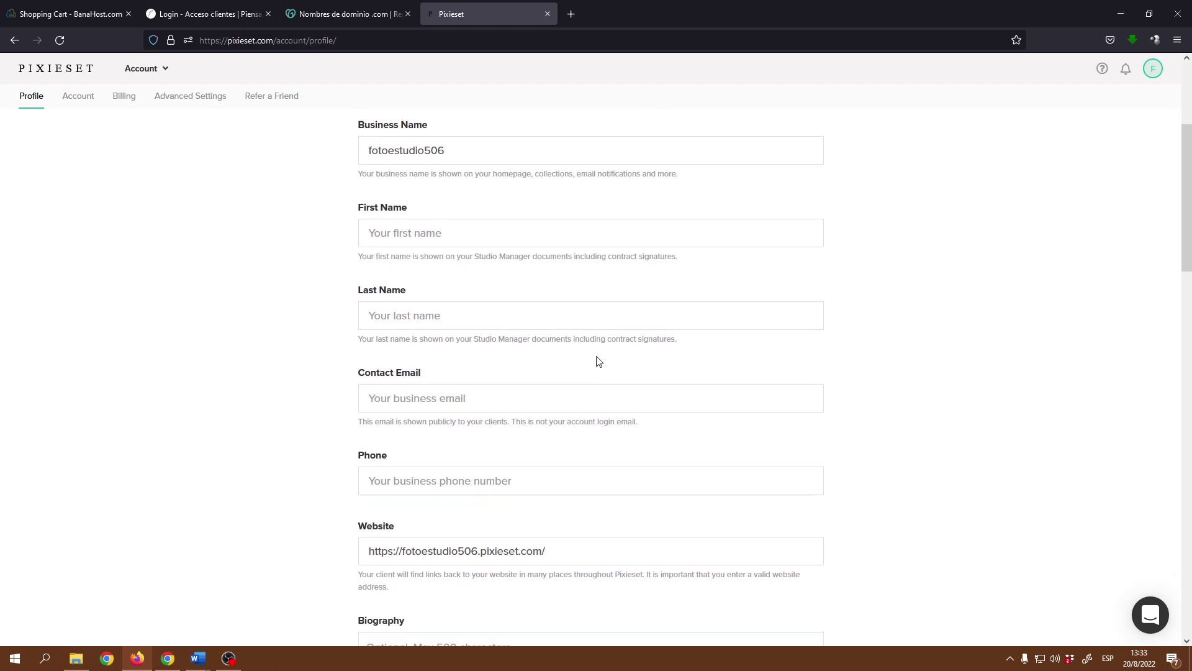
scroll(780, 341, up, 4)
scroll(639, 402, down, 5)
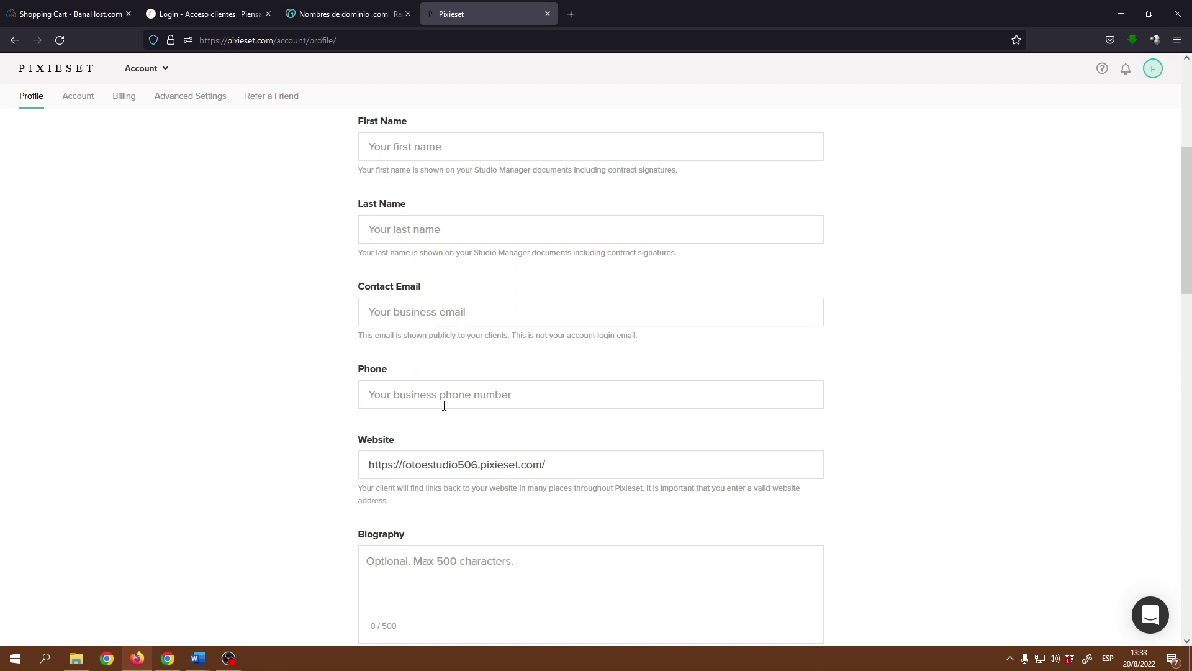
scroll(487, 498, down, 2)
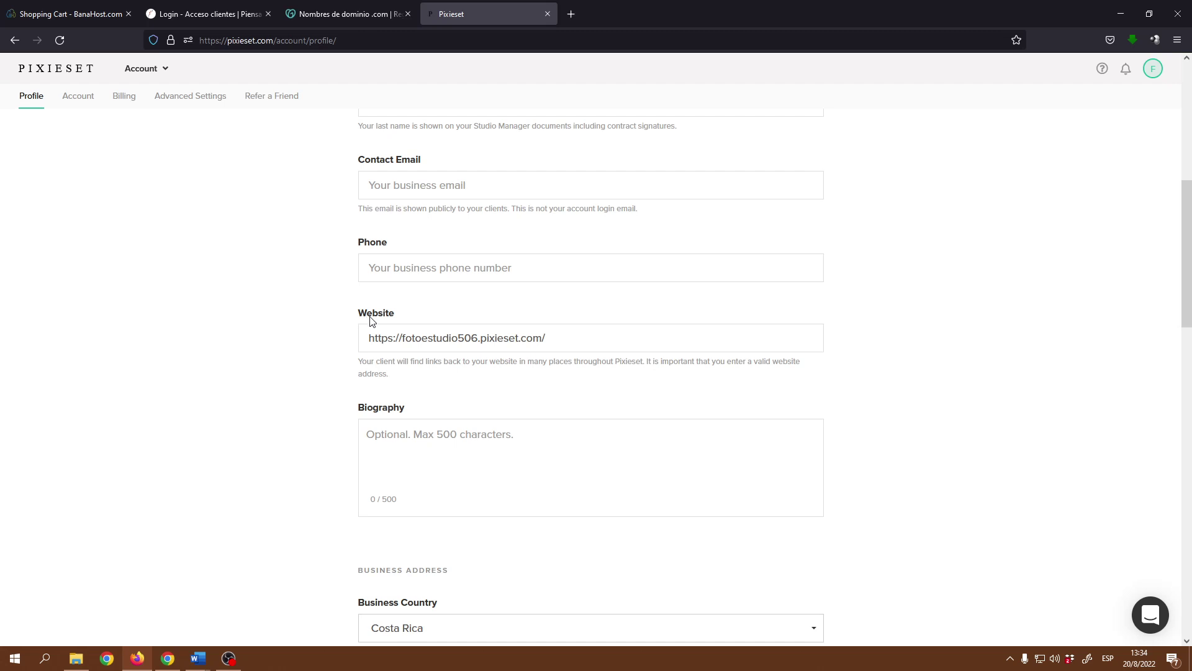
click(553, 335)
Select the full website address in the profile's Website field.
drag(553, 336, 358, 354)
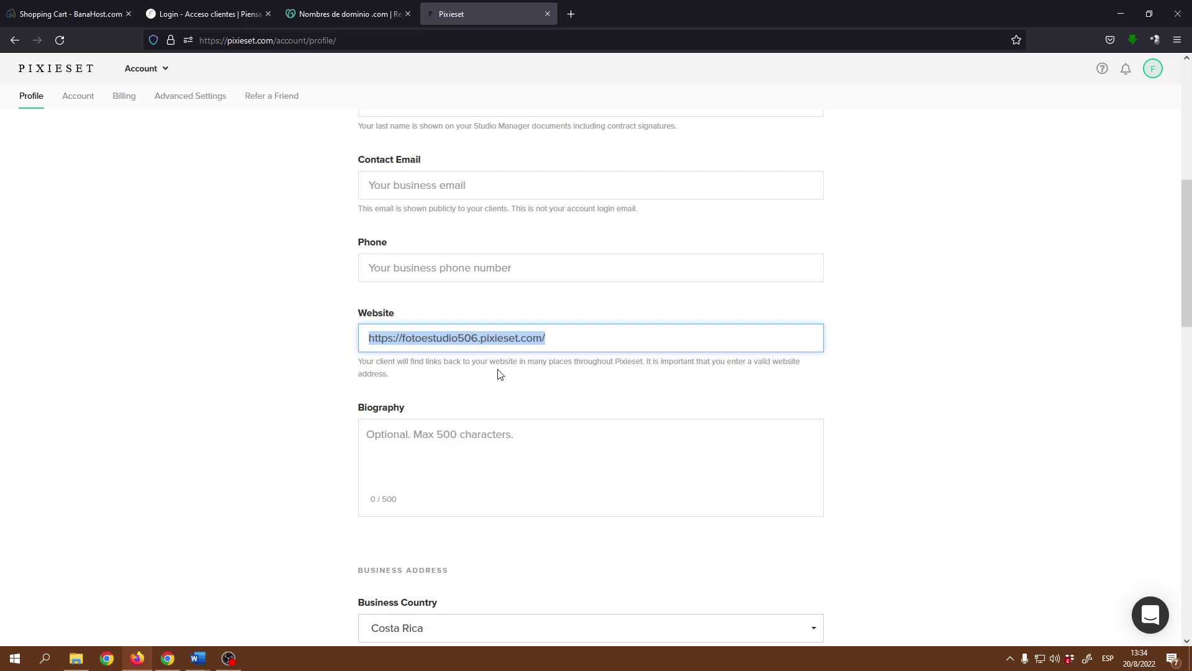
drag(481, 340, 364, 338)
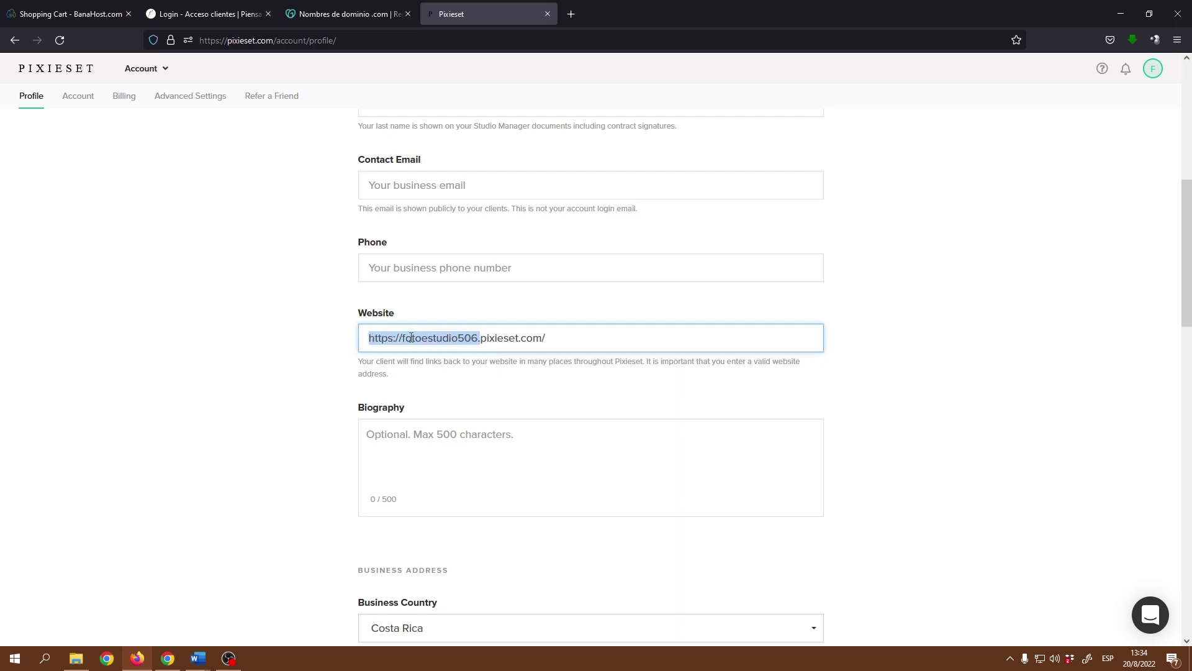
click(551, 338)
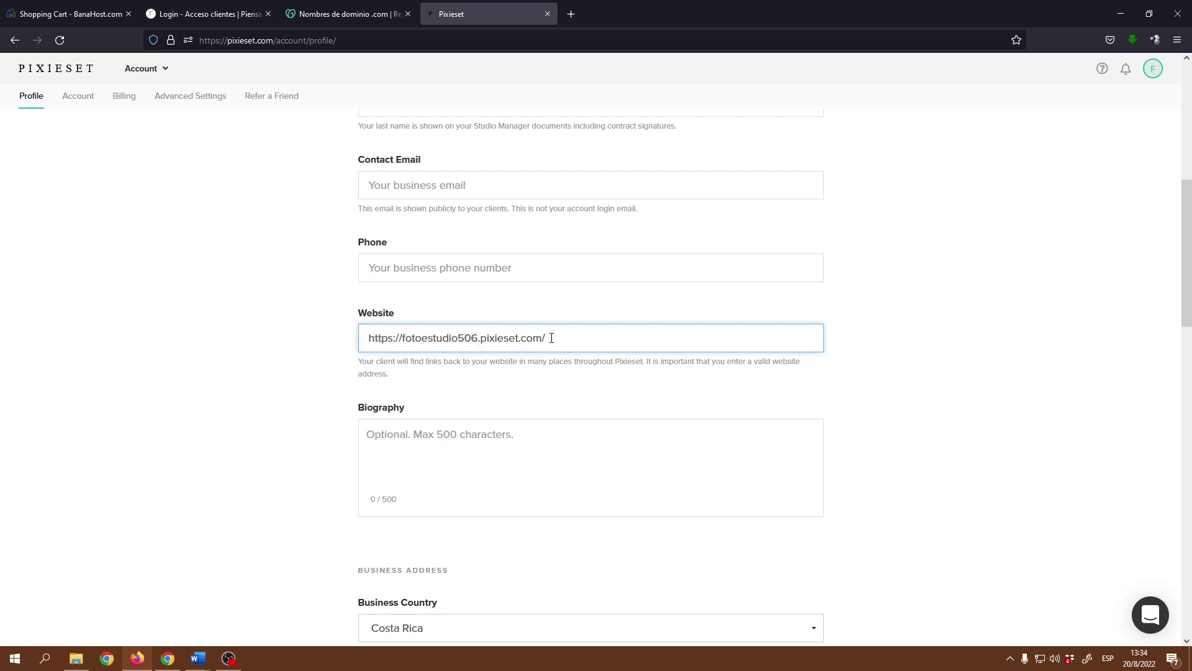
drag(551, 337, 344, 324)
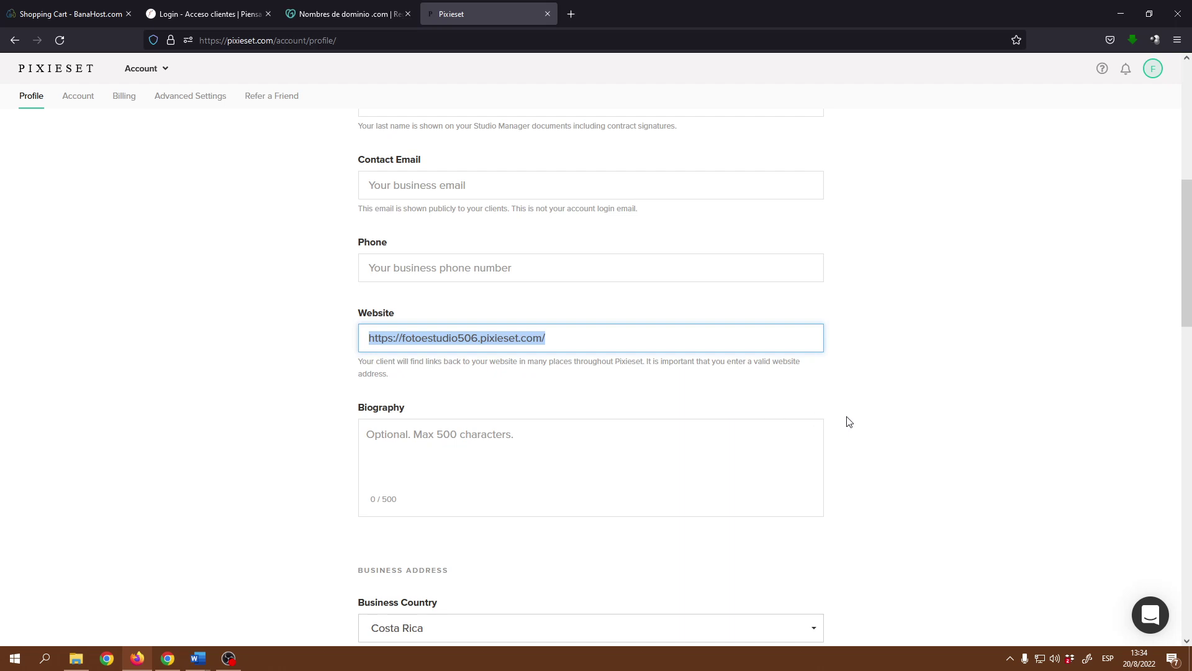
Review the Business Address, Standards & Formats and Social sections, then go to Account settings.
scroll(849, 418, down, 5)
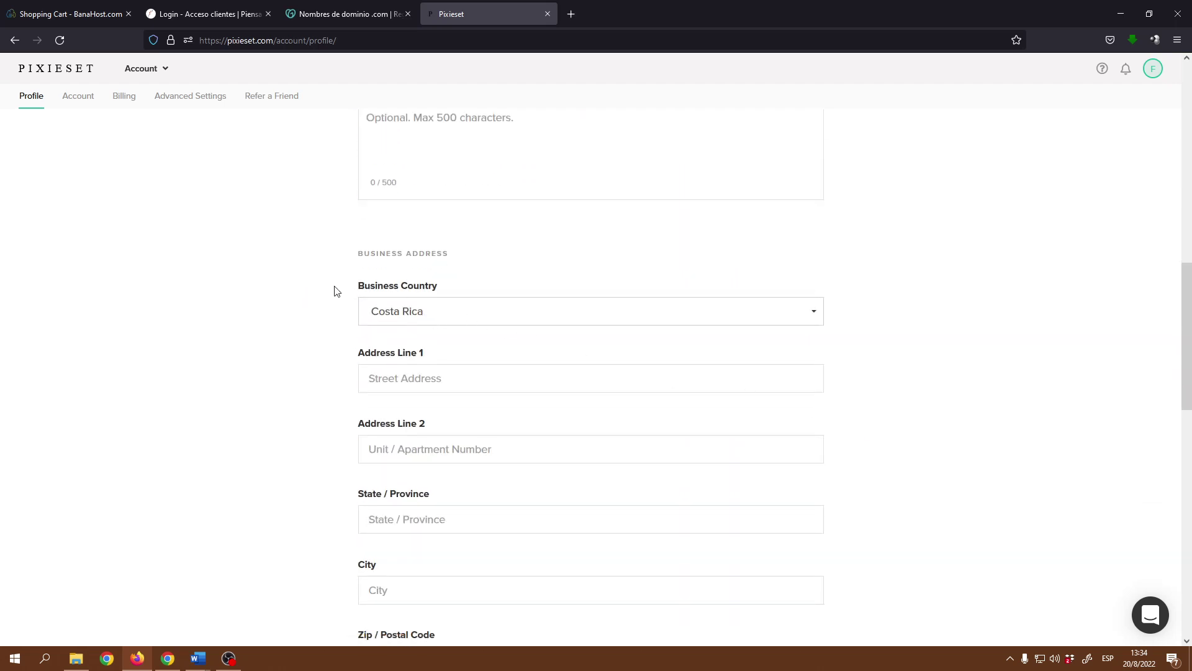
scroll(423, 307, down, 2)
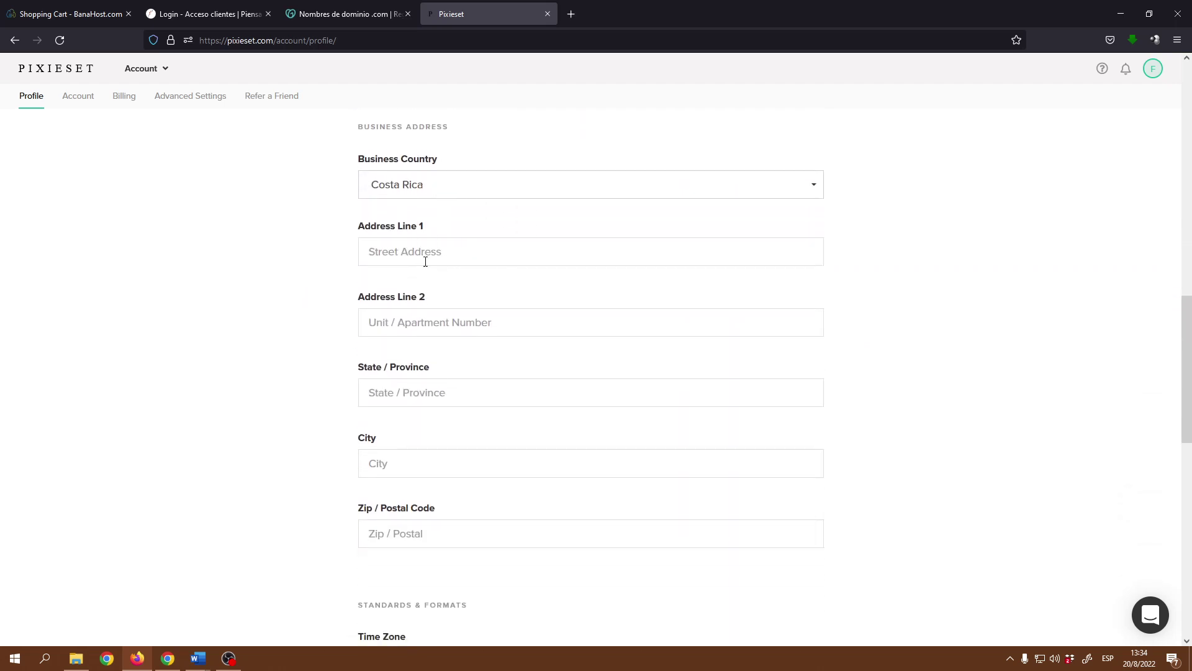
scroll(441, 345, down, 5)
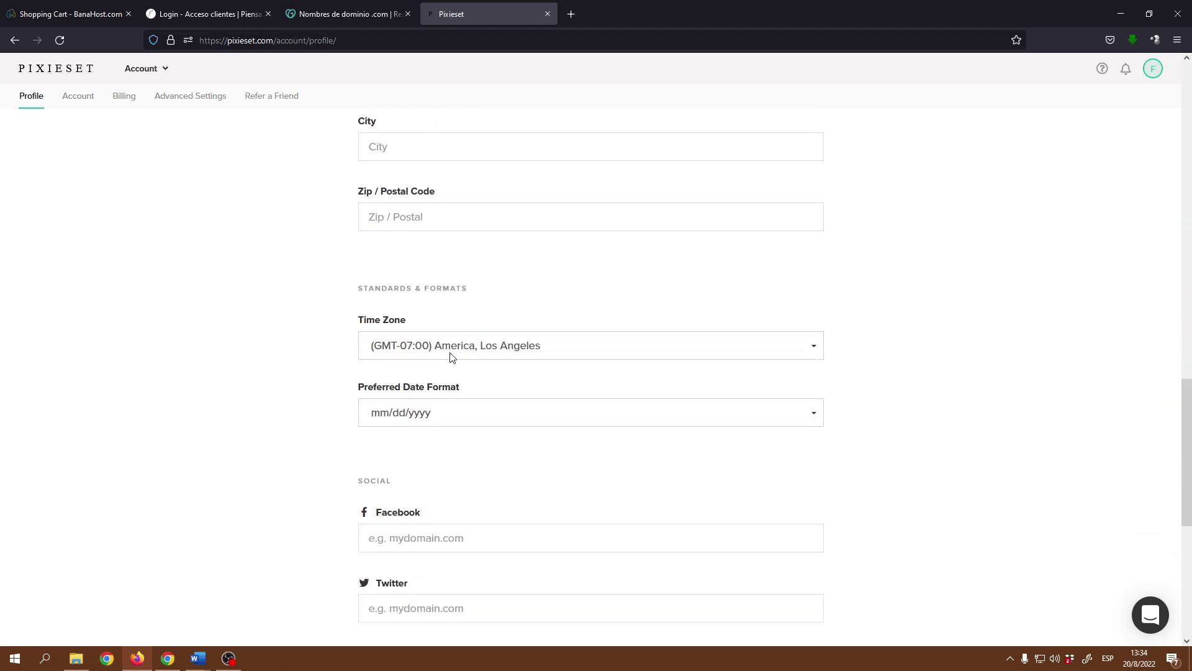
scroll(498, 370, down, 5)
scroll(491, 342, down, 2)
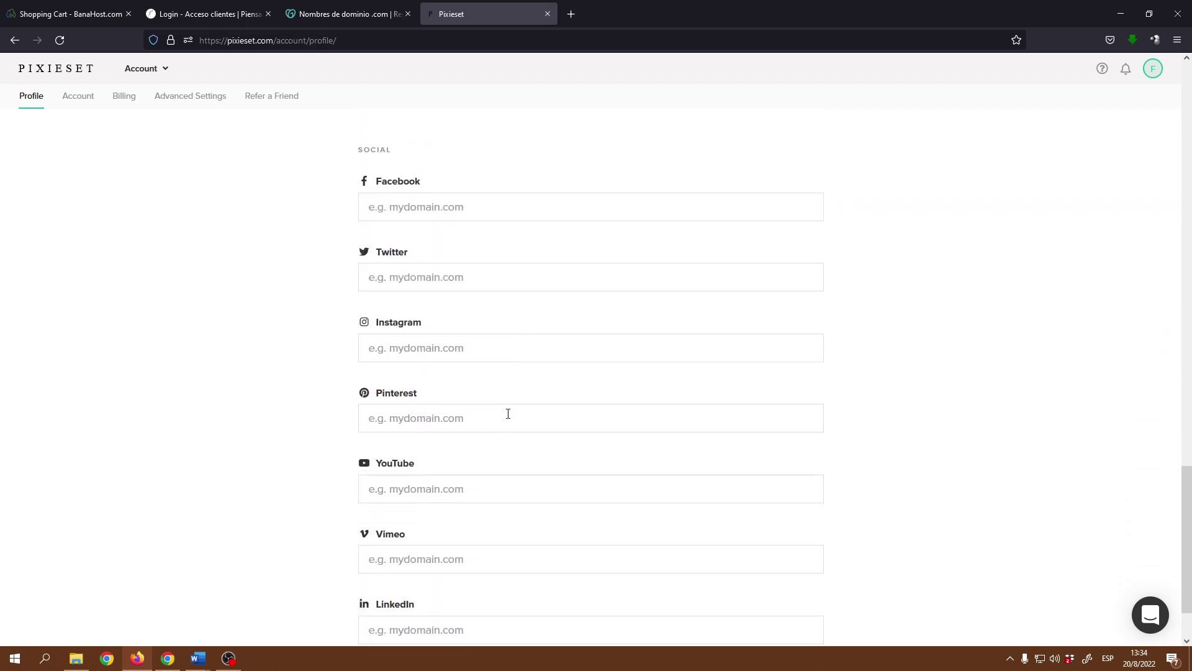
scroll(564, 351, up, 20)
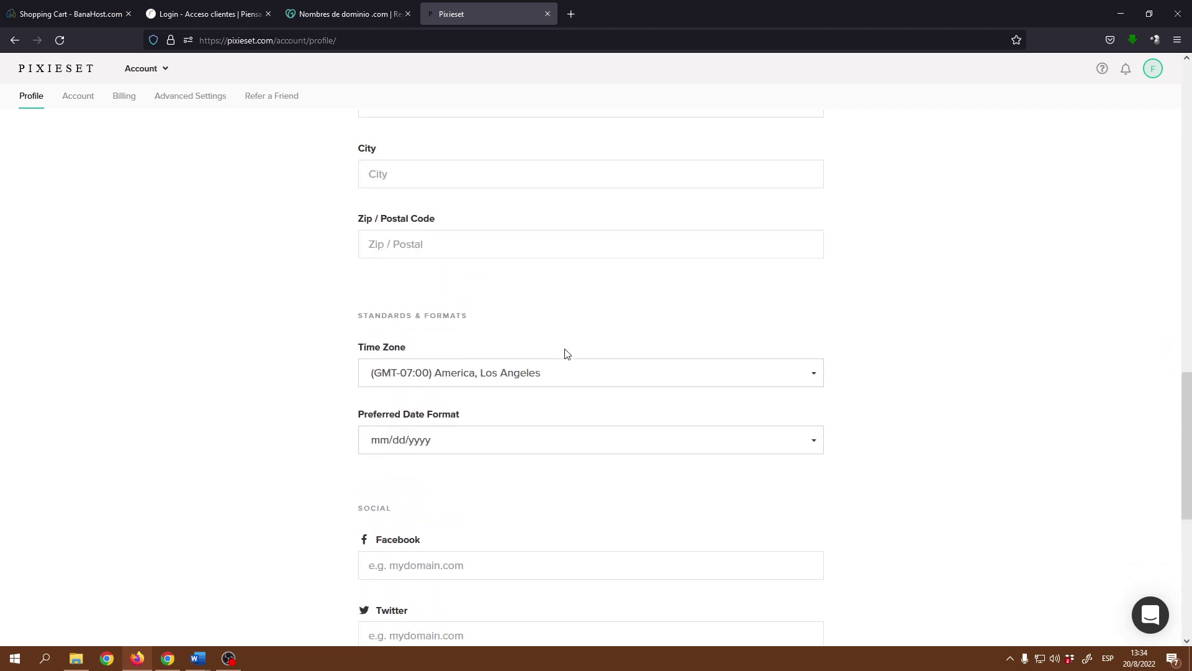
scroll(564, 369, up, 3)
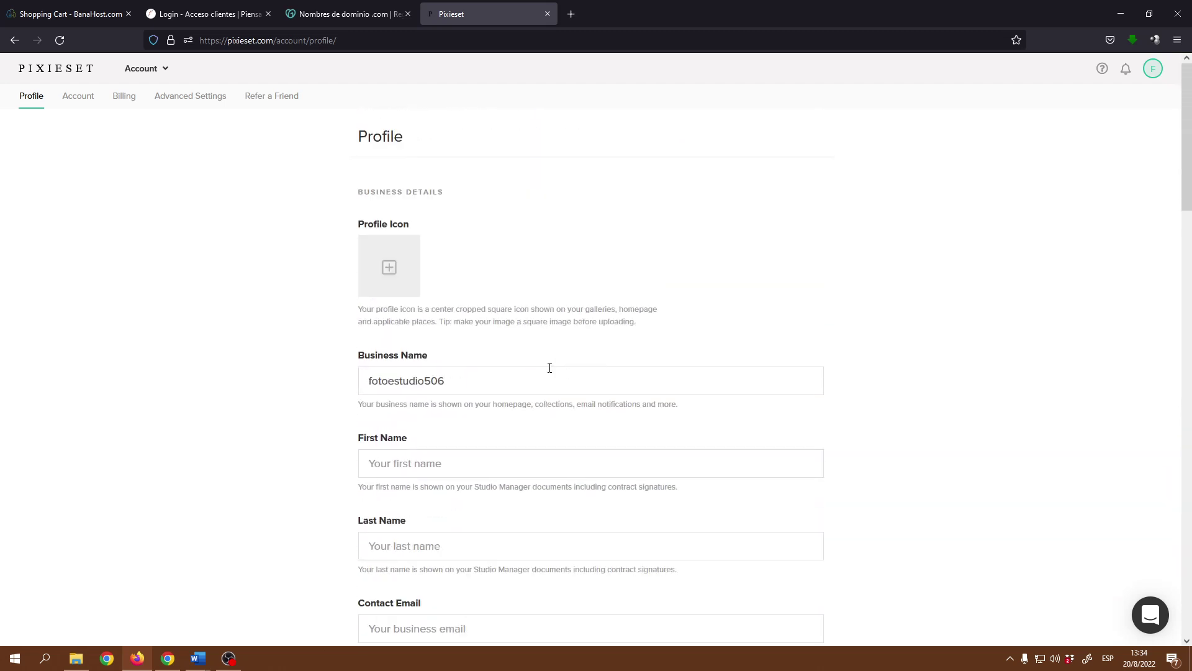
click(84, 99)
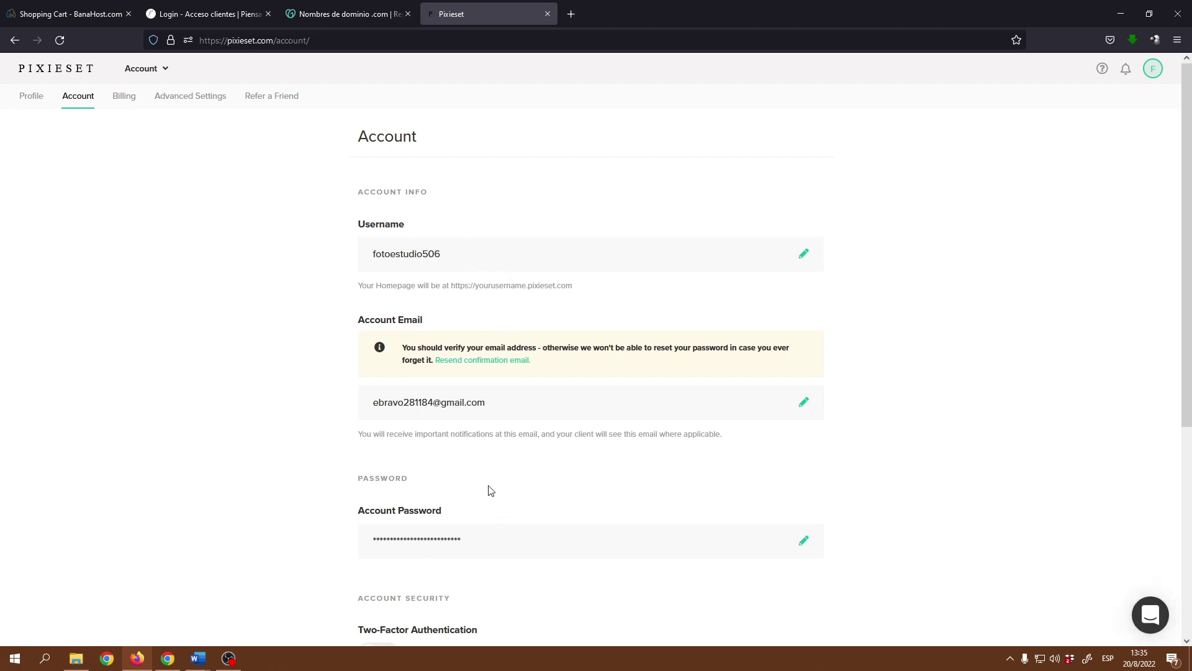
Scan the Account page, open Billing, and highlight the 15 store commission figure.
scroll(505, 473, down, 5)
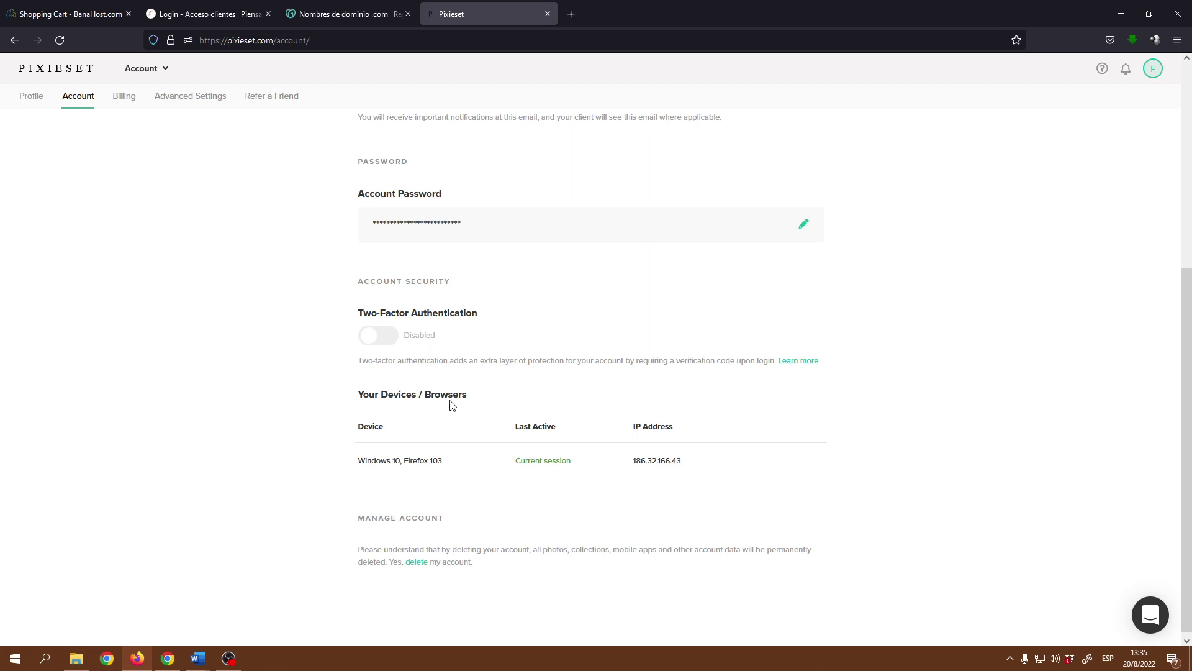
scroll(469, 454, up, 5)
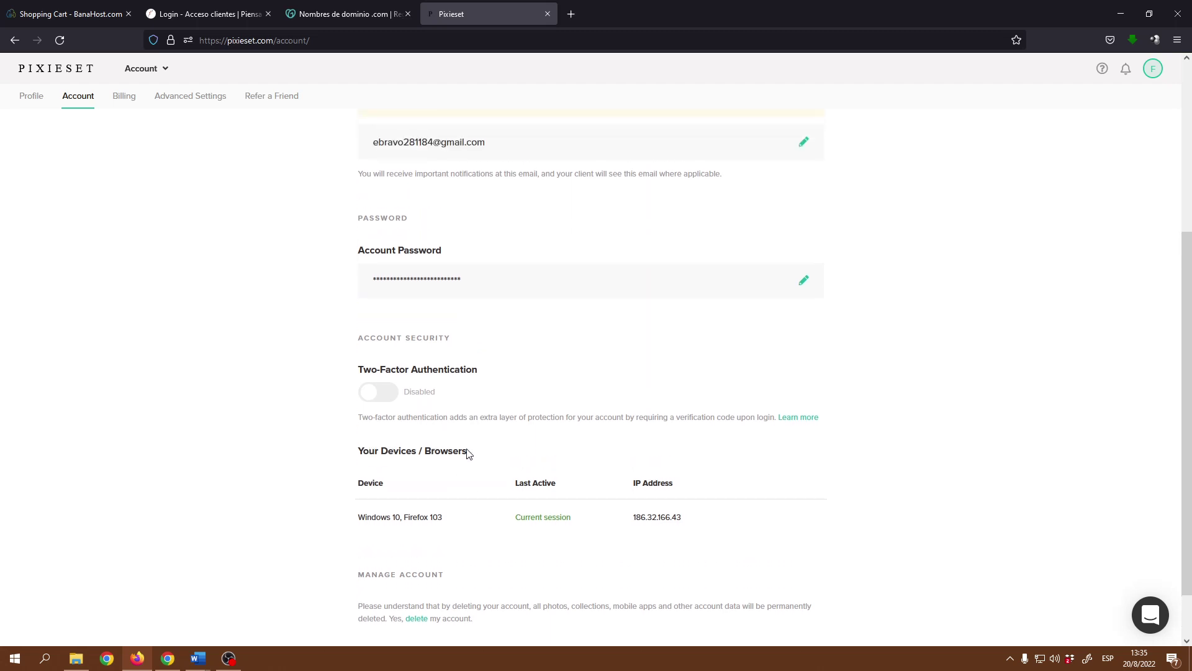
click(122, 99)
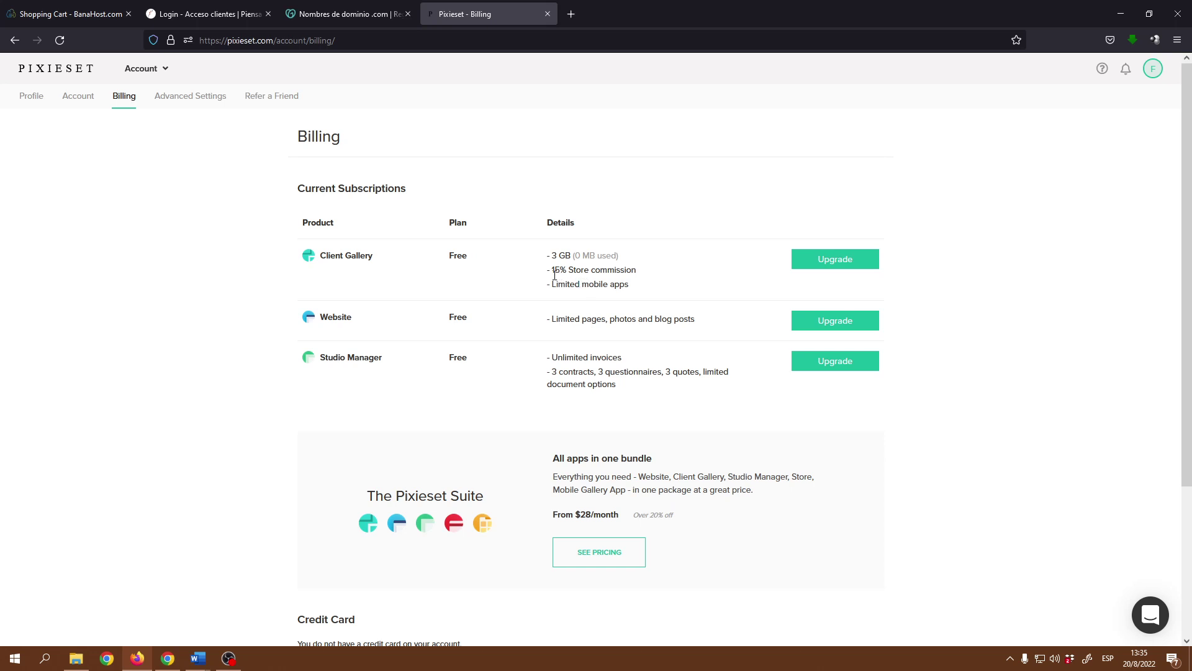
drag(552, 272, 562, 272)
Deselect the commission figure, check the credit card section, and open Advanced Settings.
click(574, 272)
scroll(558, 255, down, 3)
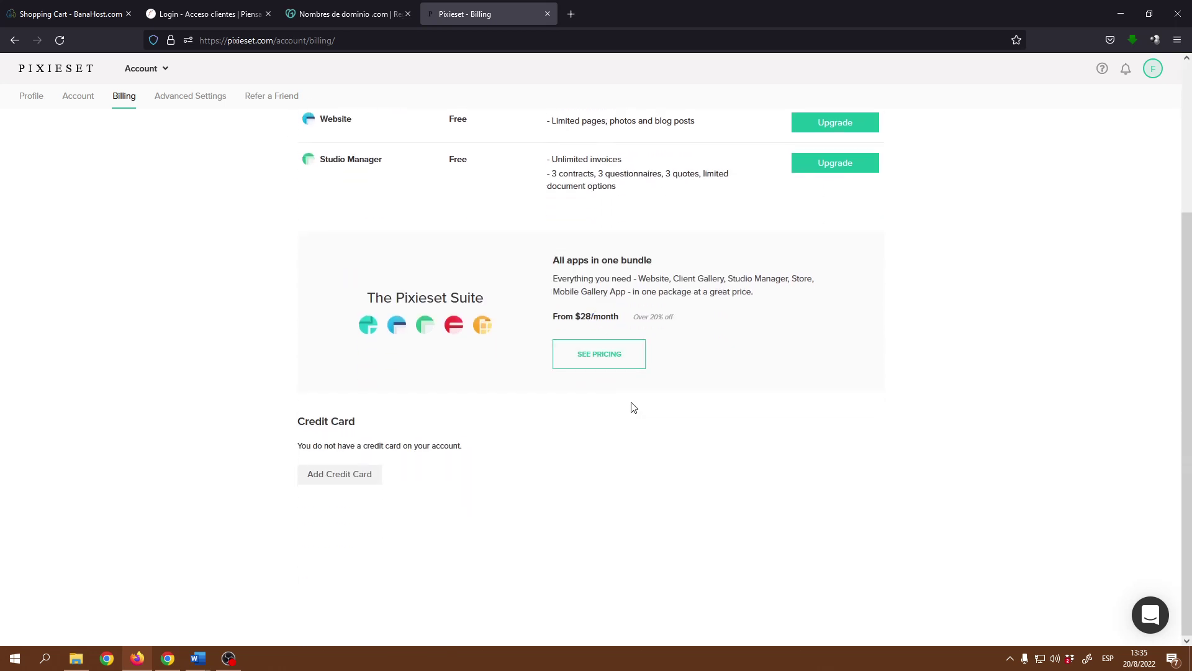
scroll(631, 407, up, 3)
click(206, 99)
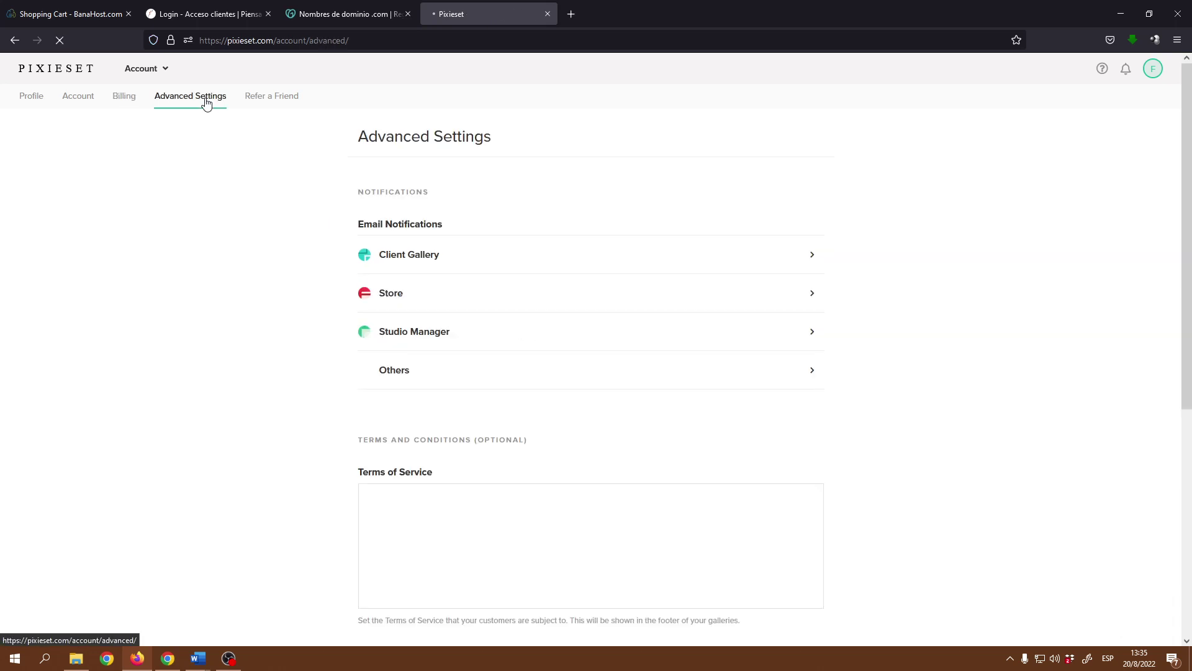
Scroll through Advanced Settings and Refer a Friend, then return to the dashboard via the account menu.
scroll(804, 338, down, 4)
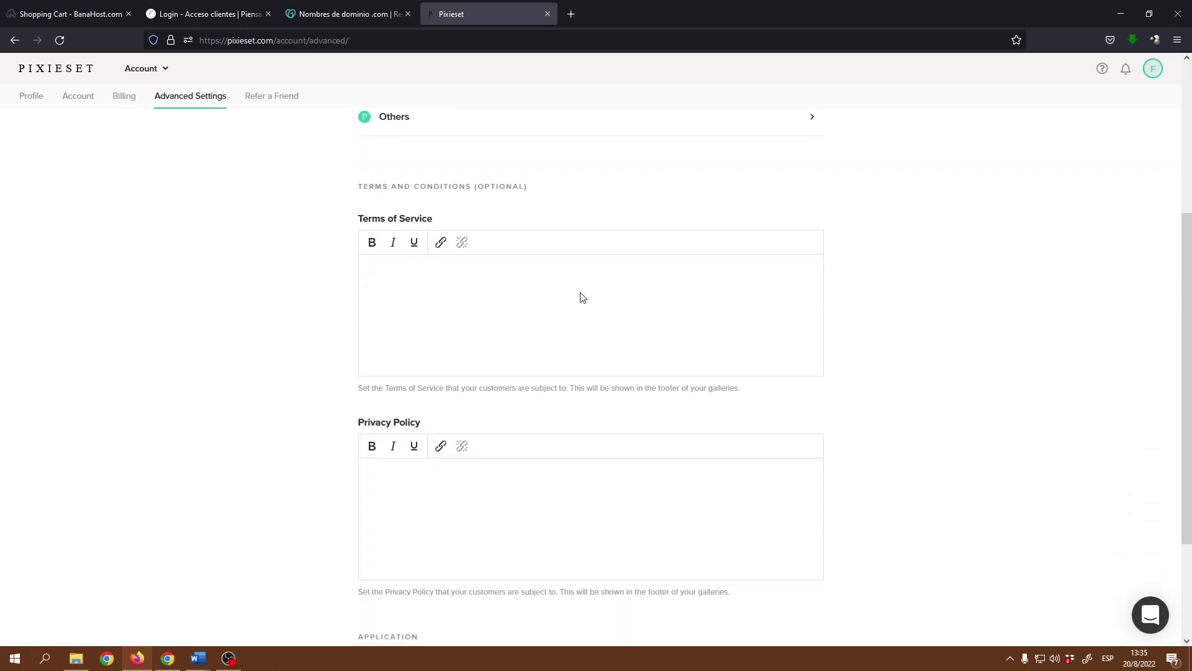
scroll(481, 434, down, 1)
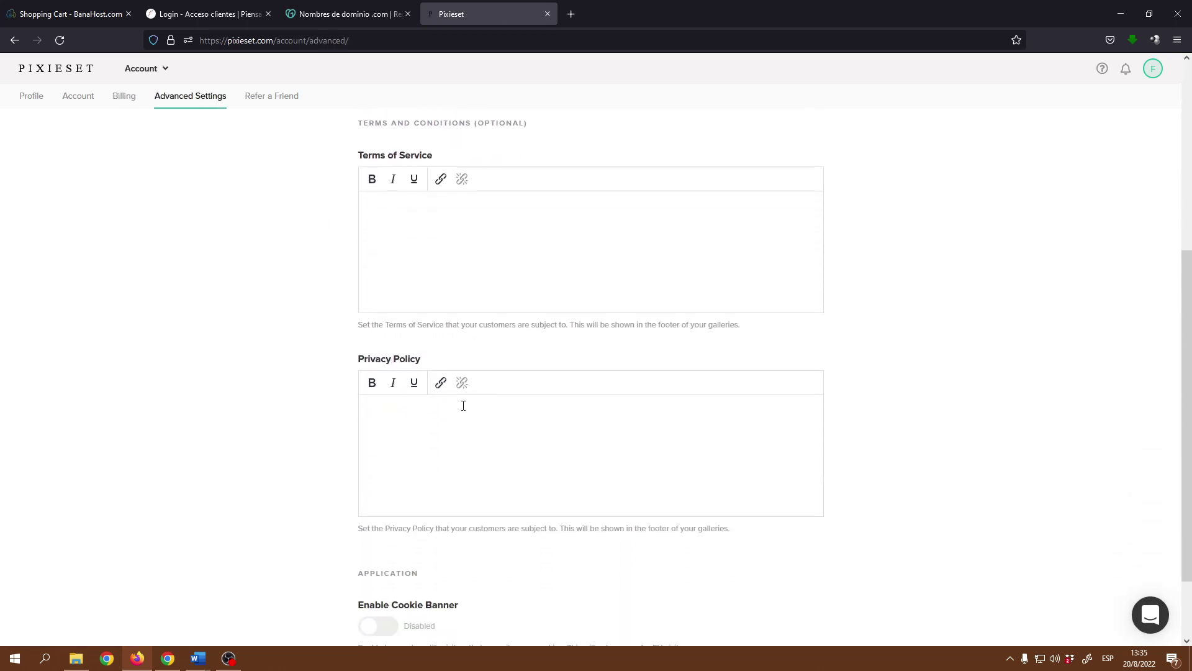
scroll(477, 411, down, 2)
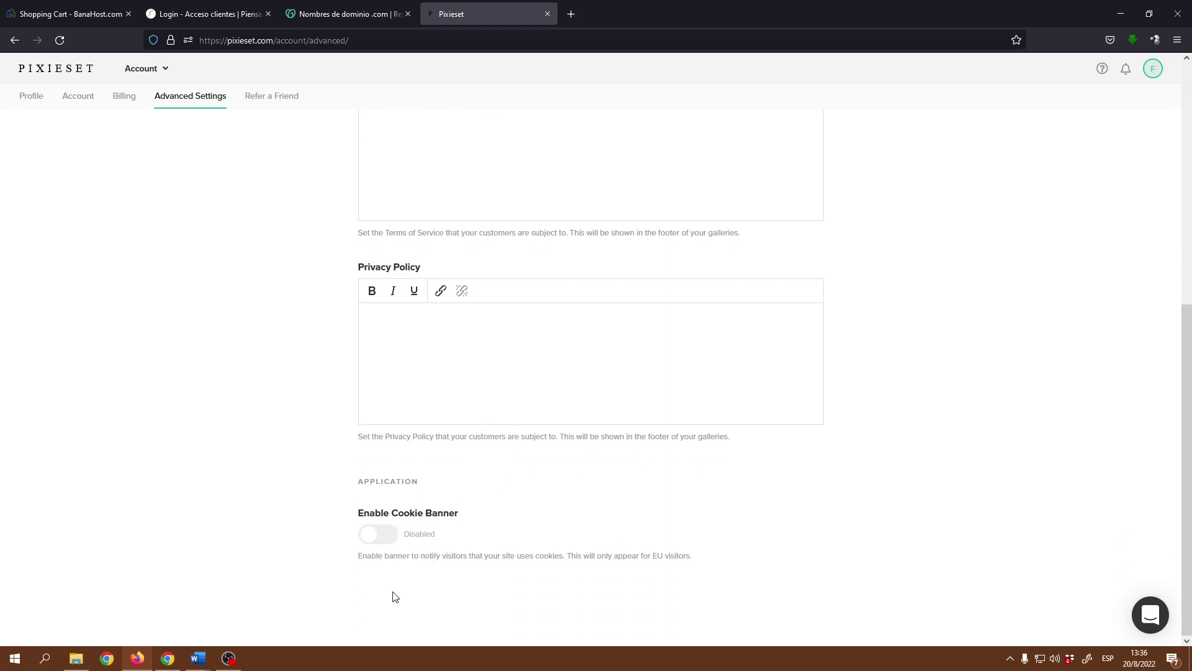
scroll(807, 491, up, 1)
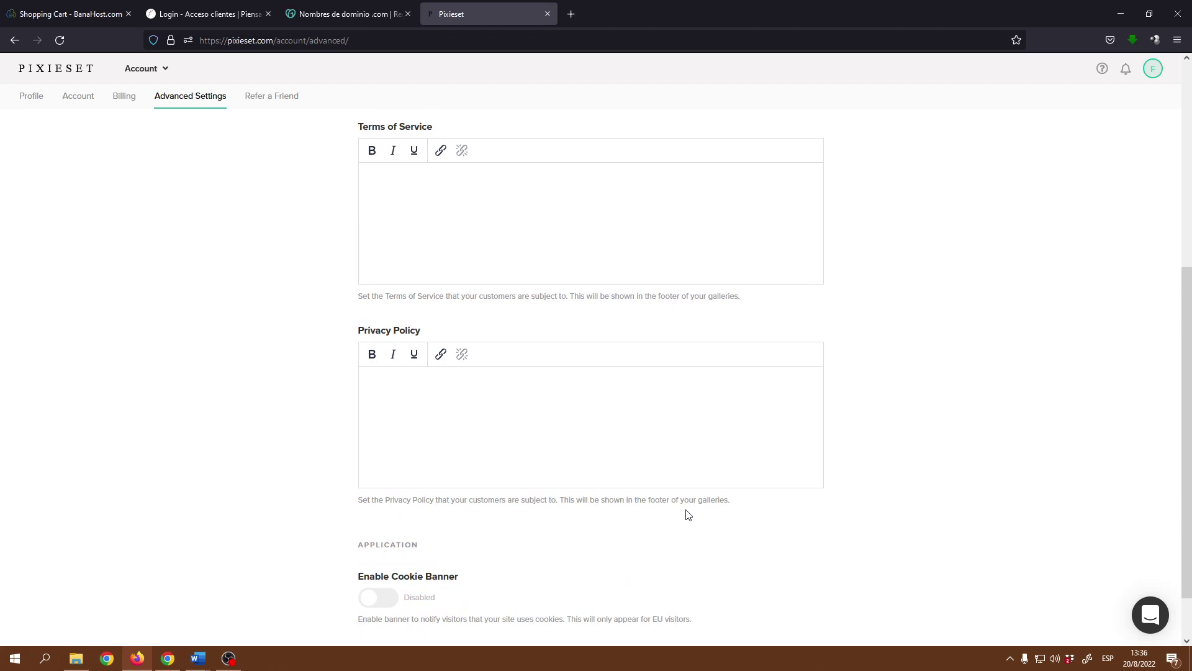
scroll(688, 514, up, 5)
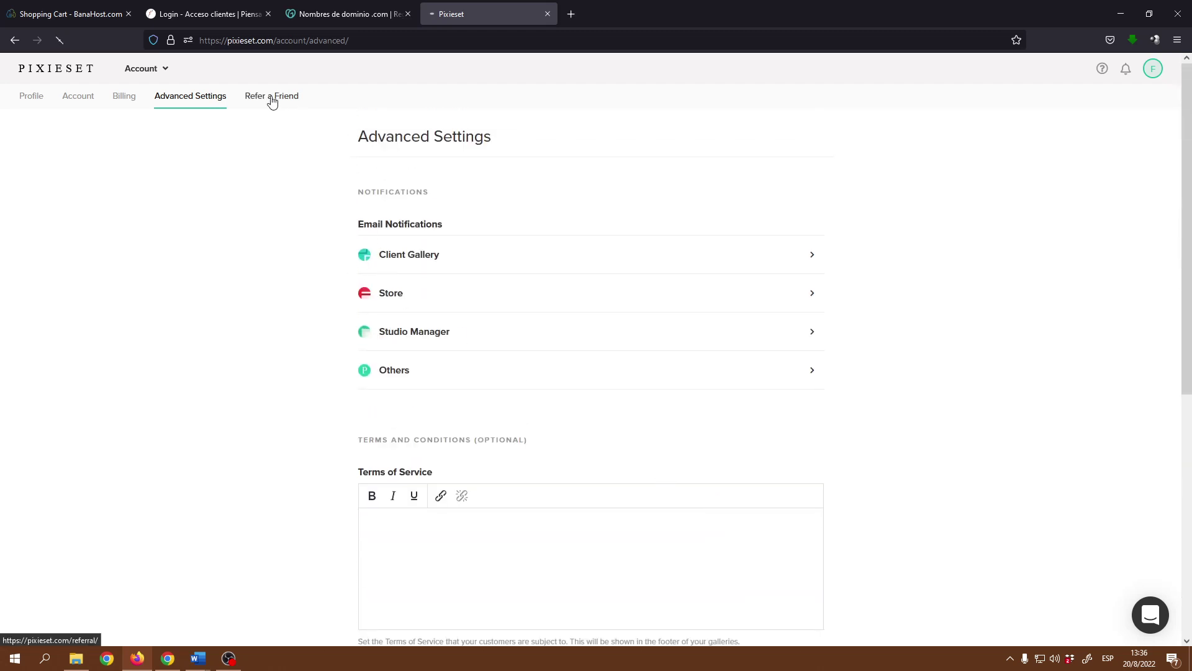
scroll(754, 413, down, 3)
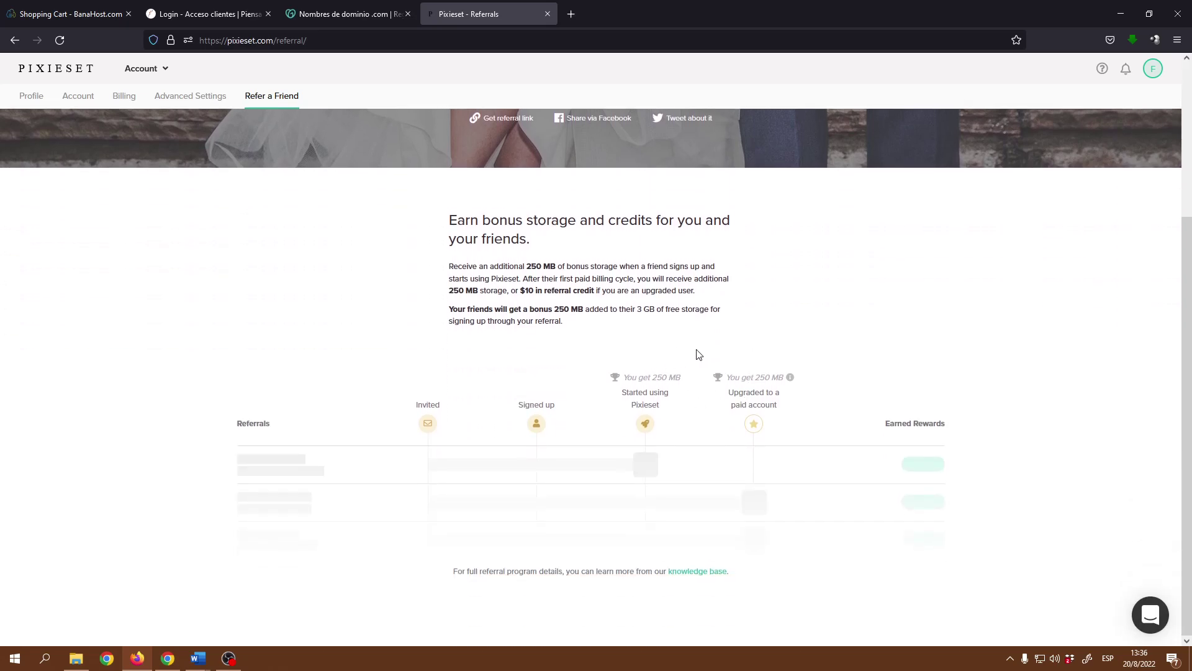
scroll(725, 348, up, 3)
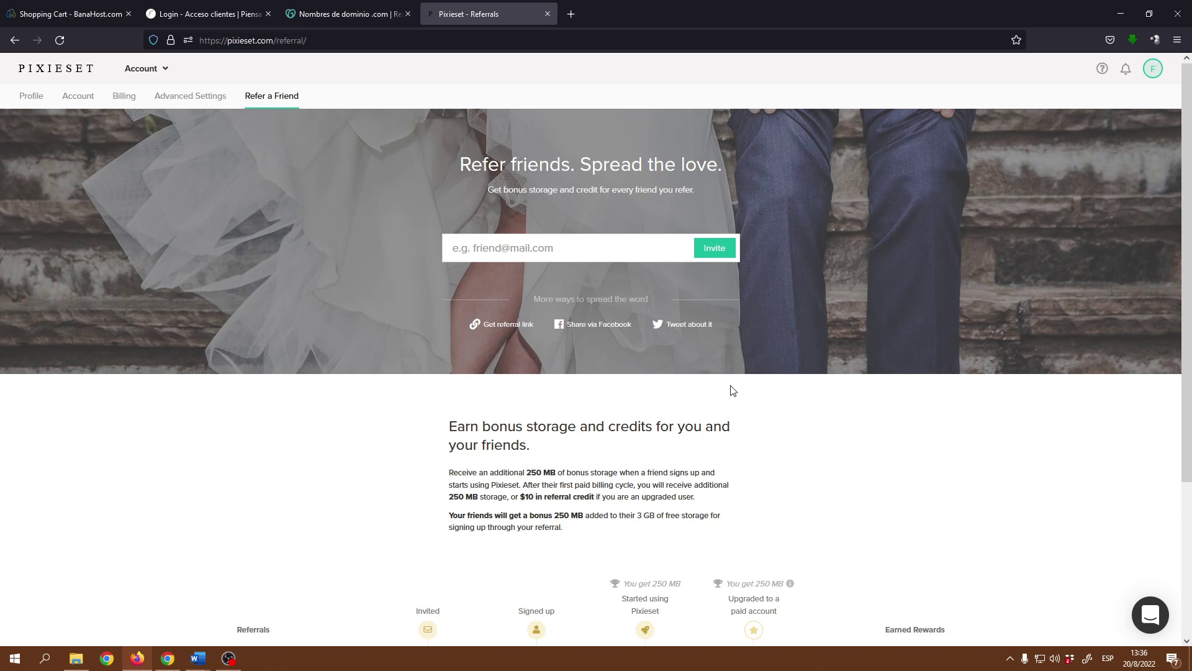
click(1153, 70)
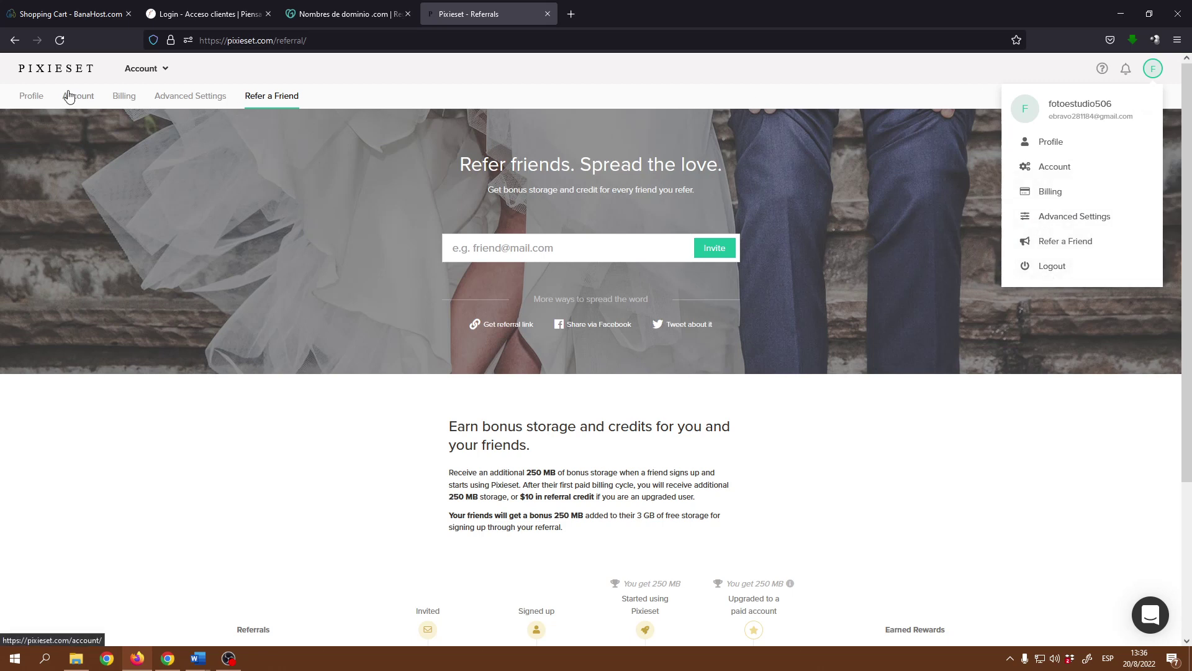
click(59, 75)
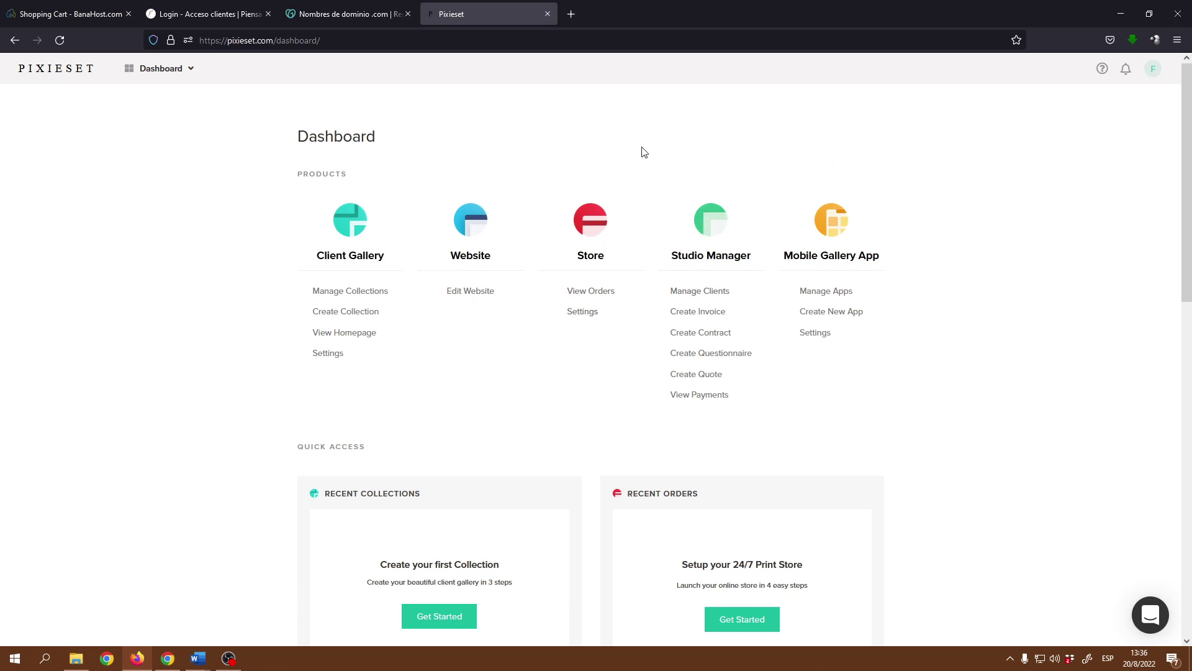
Highlight and deselect the product links and the Client Gallery column text on the dashboard.
drag(644, 152, 899, 348)
click(921, 255)
drag(247, 198, 332, 350)
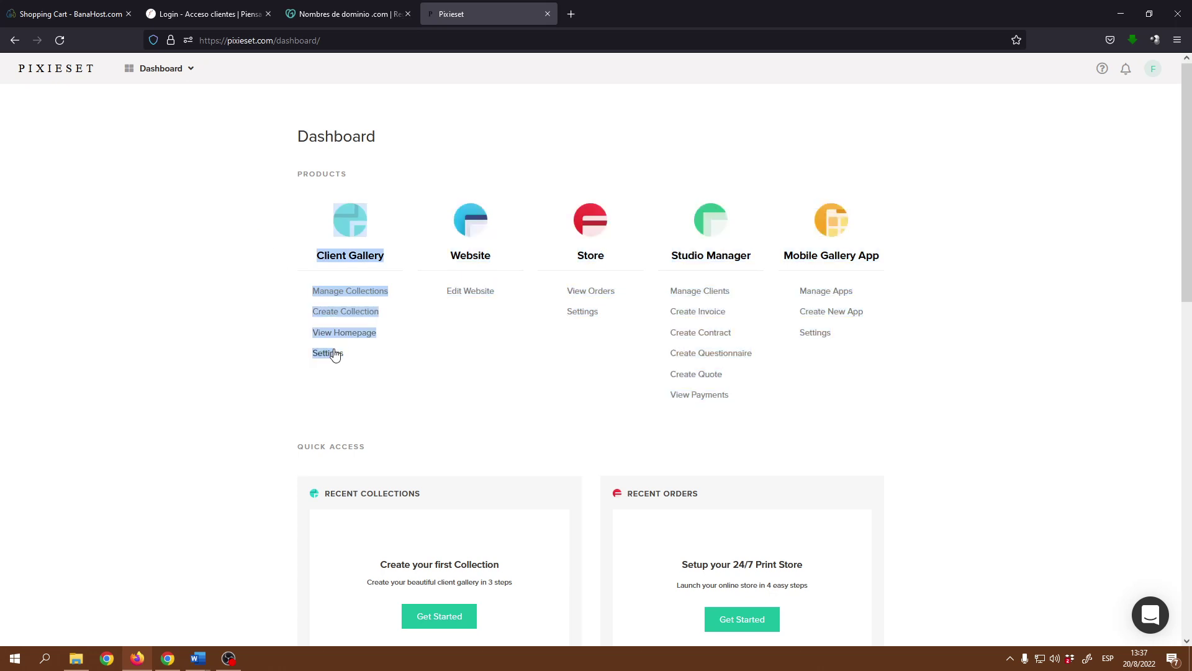
click(255, 298)
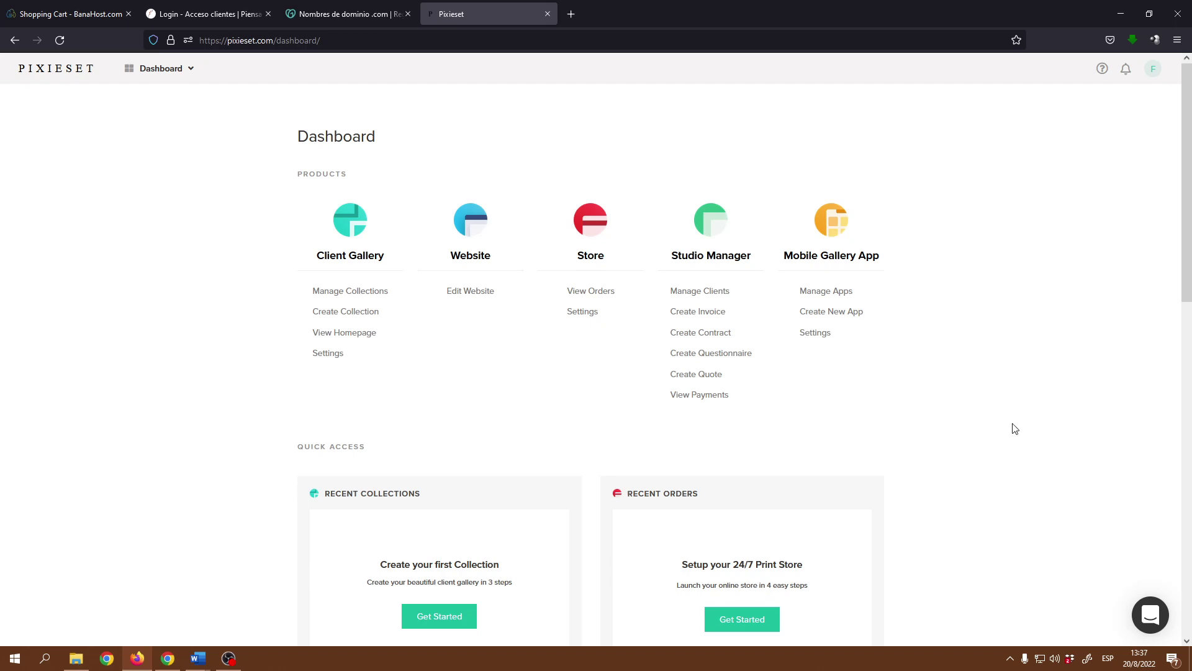
Open Client Gallery and open Get Started with Sample Photos in a new tab.
scroll(992, 418, down, 1)
scroll(990, 416, up, 1)
click(349, 227)
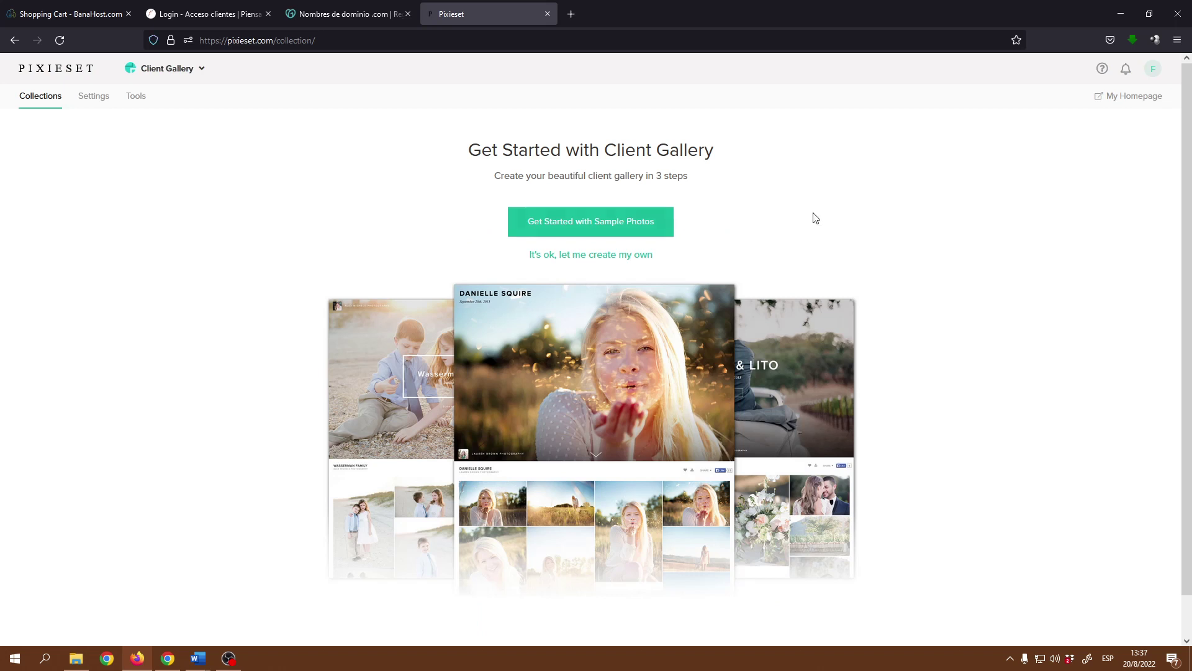
scroll(995, 279, down, 1)
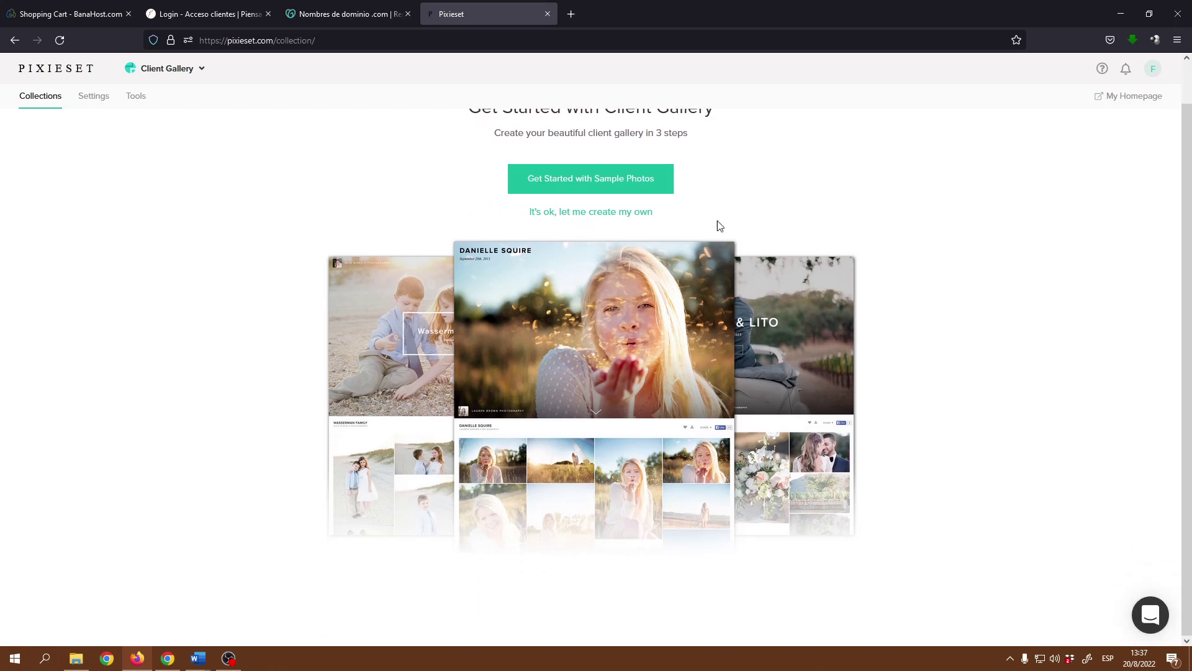
scroll(824, 332, up, 1)
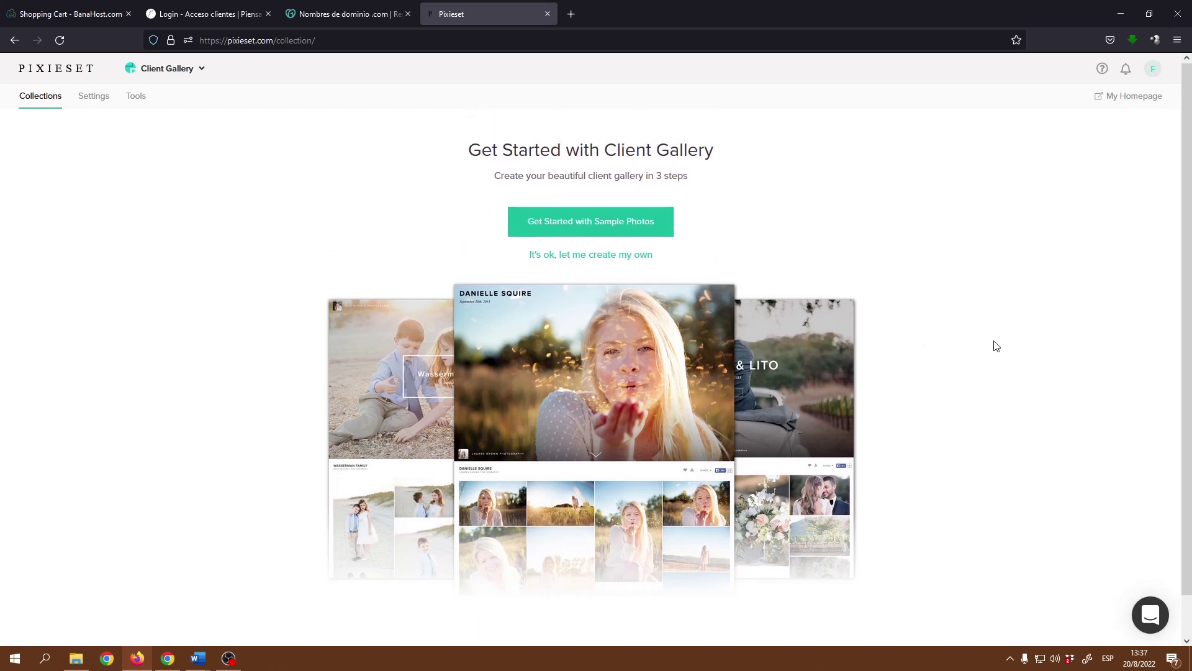
scroll(987, 348, down, 1)
scroll(980, 342, up, 1)
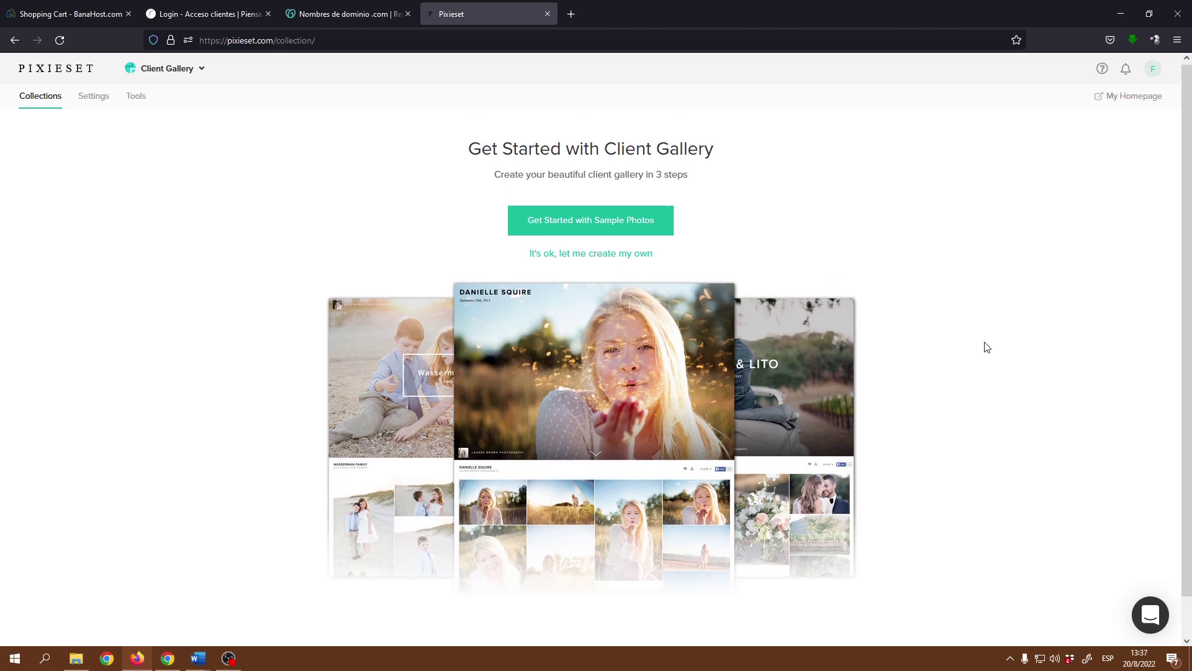
scroll(987, 346, down, 1)
scroll(989, 347, up, 1)
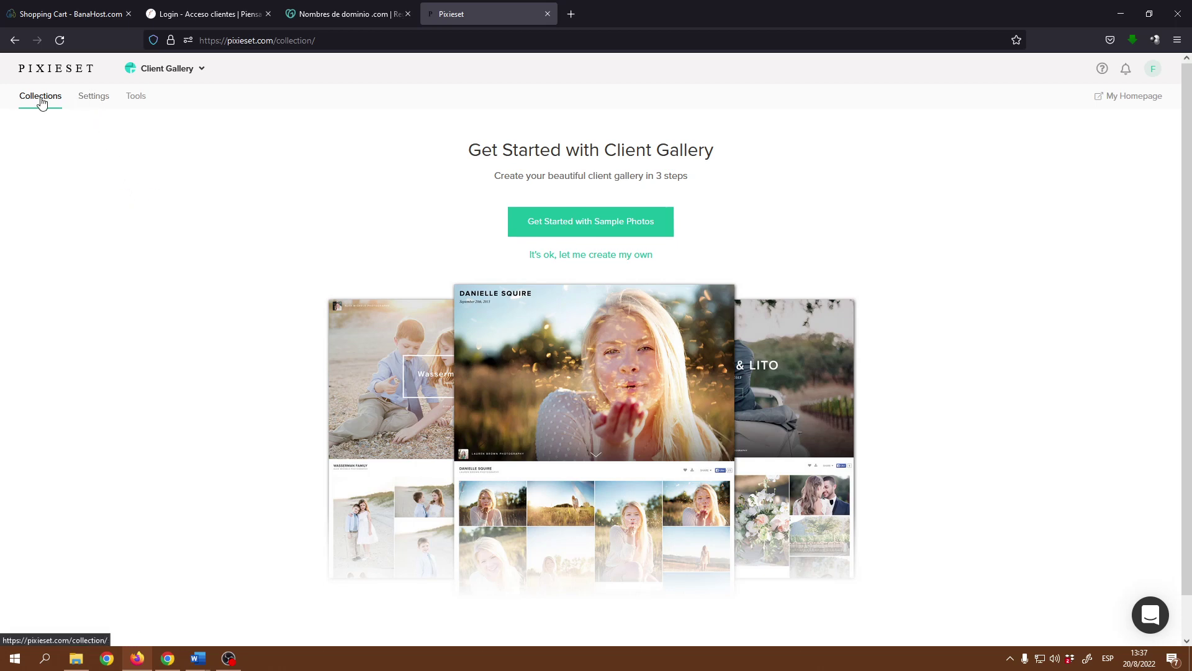
scroll(609, 197, down, 1)
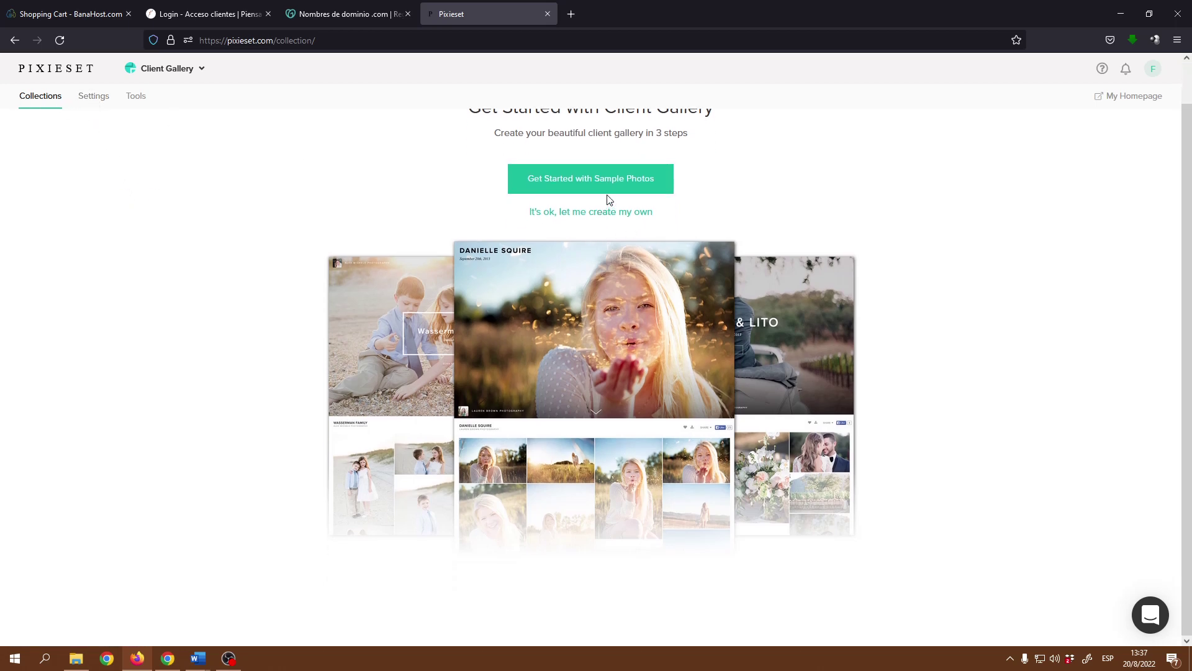
scroll(643, 247, up, 1)
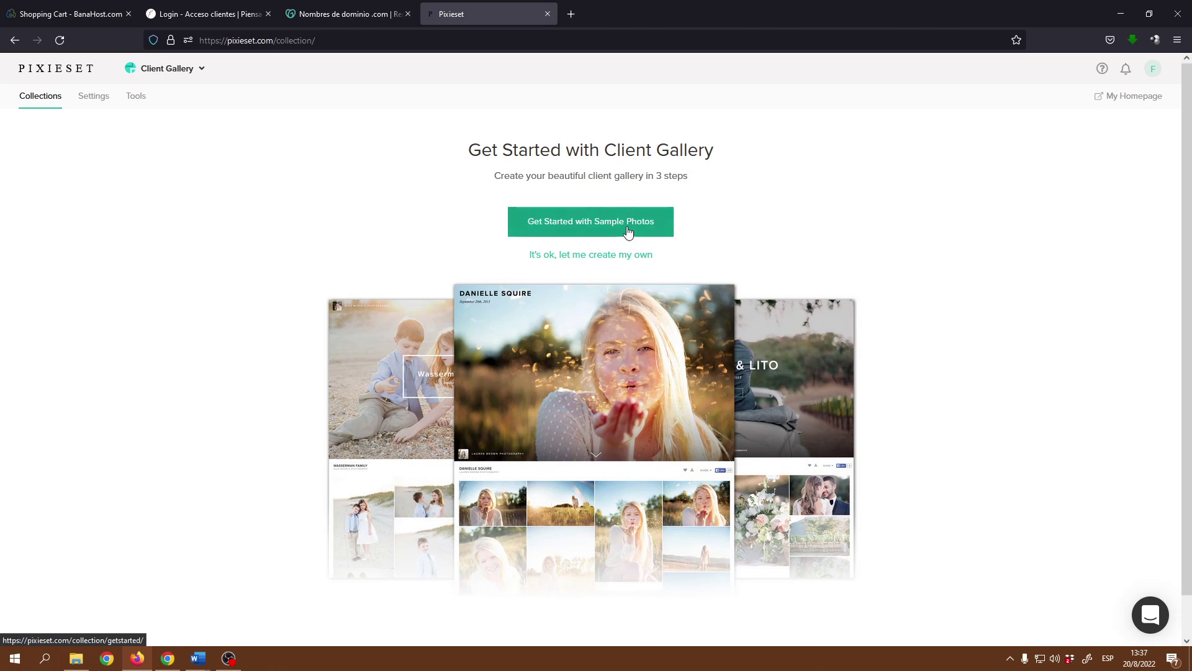
middle_click(628, 231)
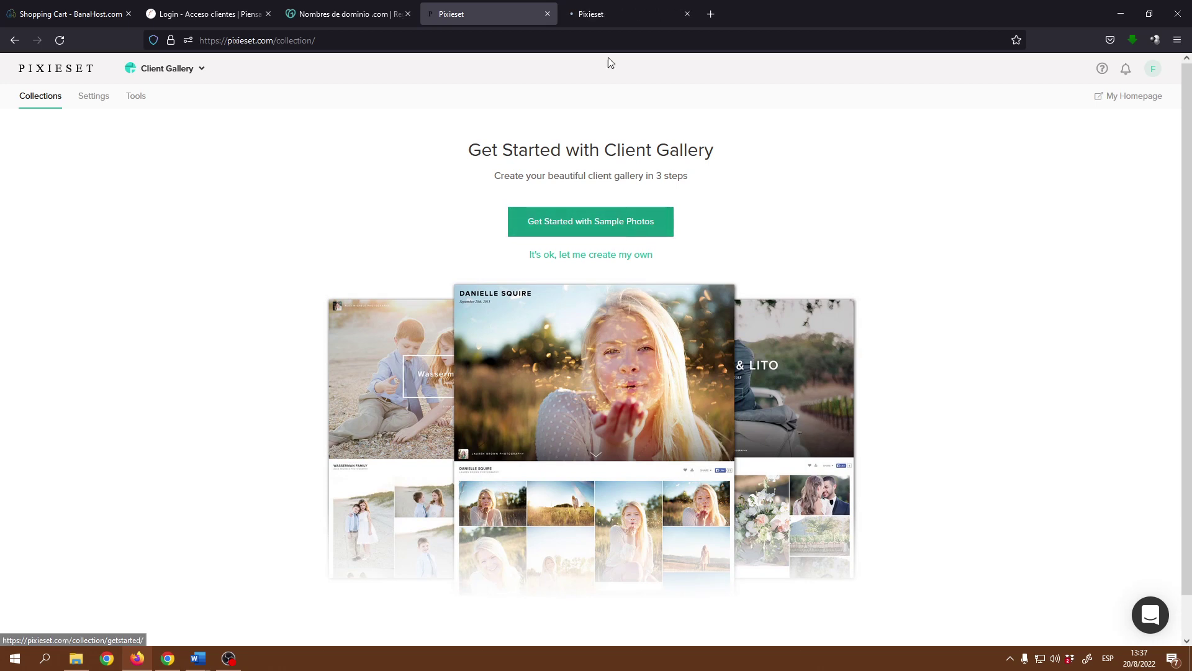
In the new tab, try the Collection Name and Event Date fields, then close that tab.
click(611, 17)
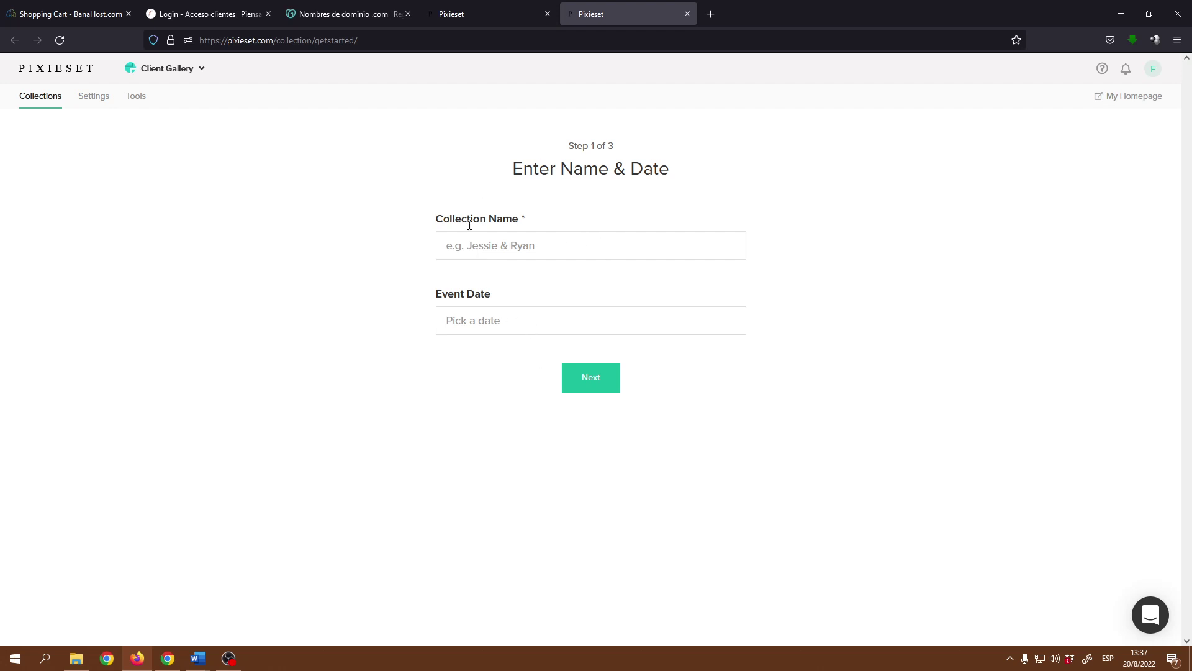
click(527, 247)
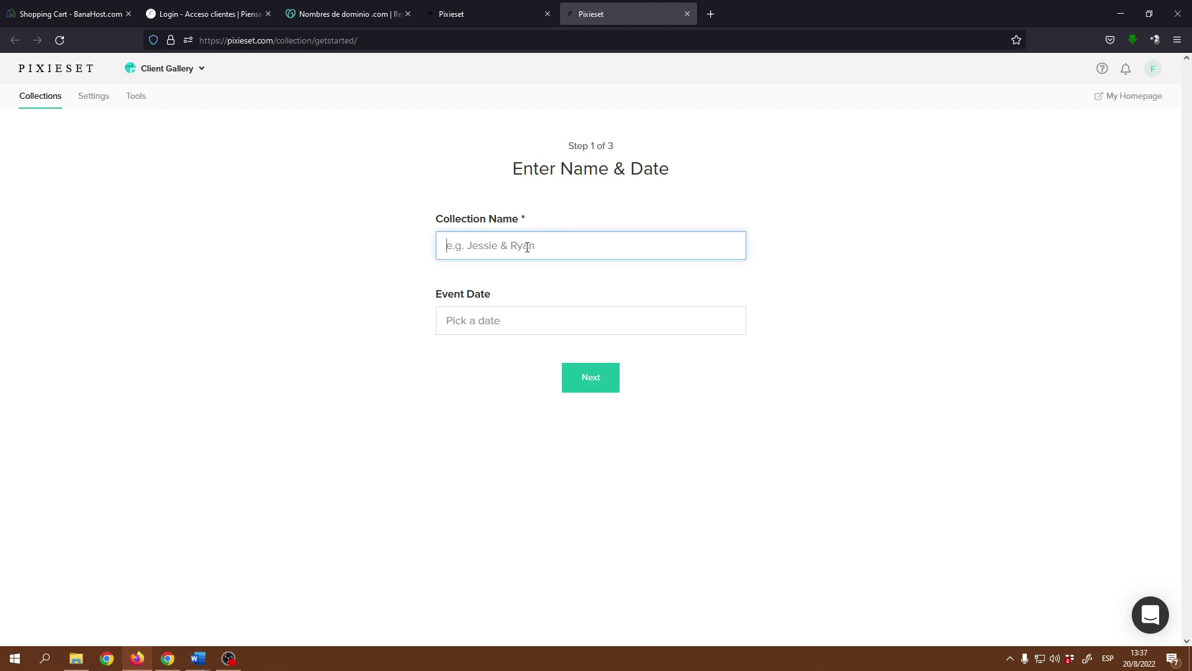
click(524, 330)
click(706, 375)
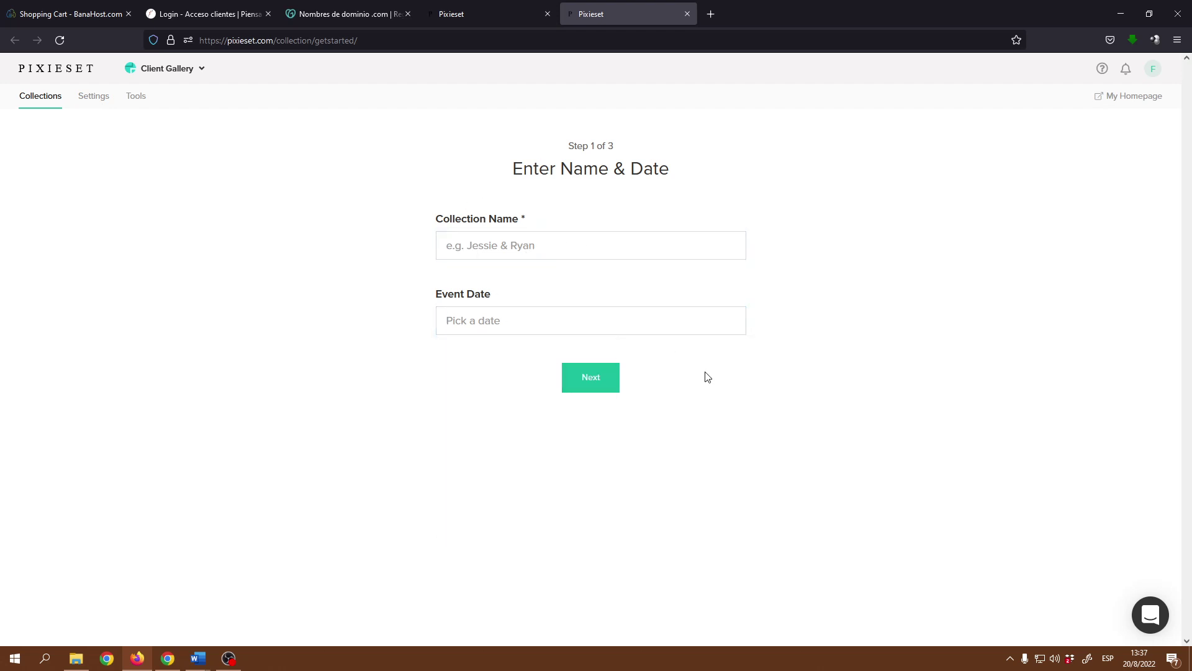
click(686, 13)
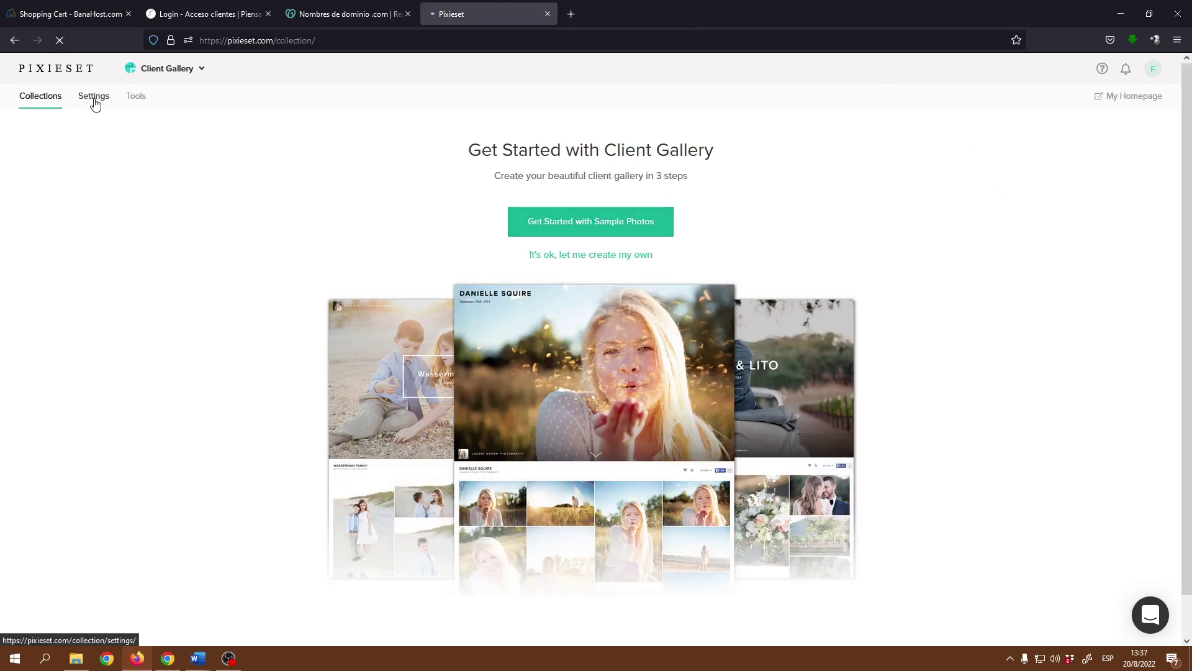
Open the Client Gallery settings and review the Logos & Branding and Watermark sections.
click(94, 99)
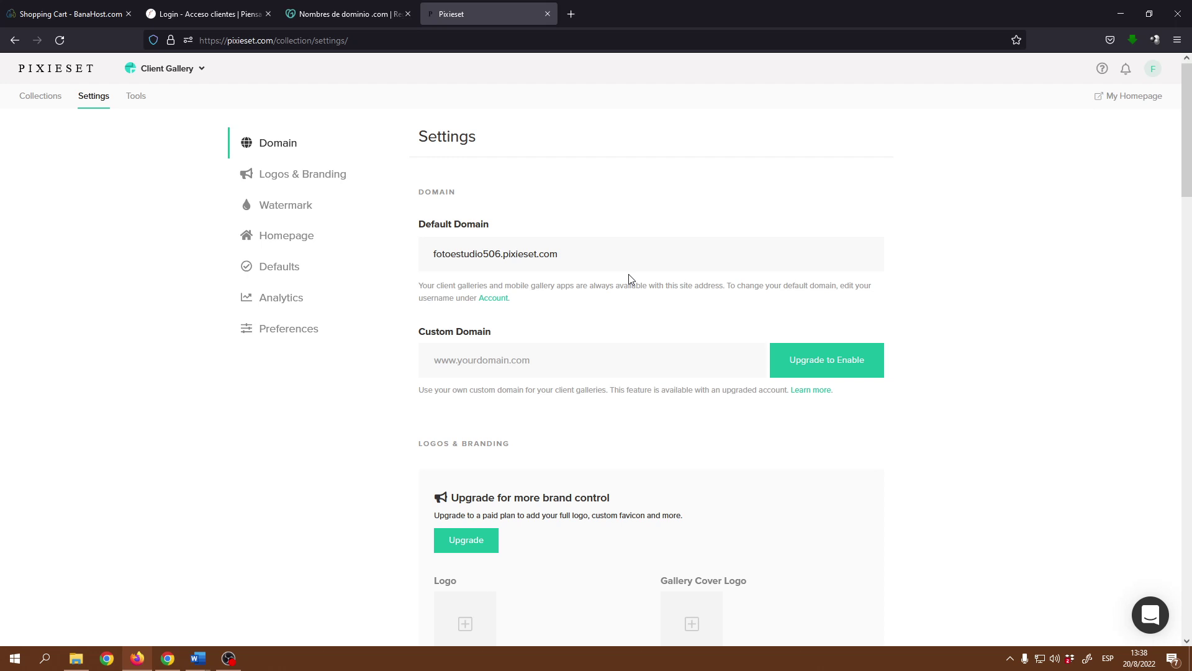
scroll(657, 394, down, 3)
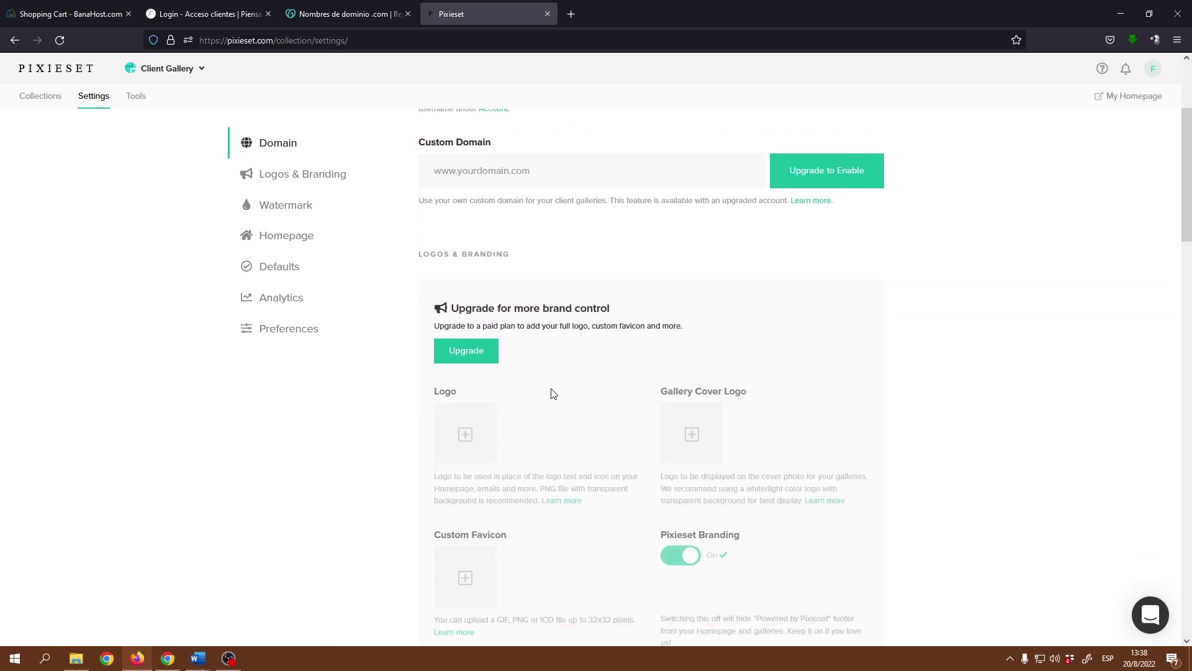
scroll(553, 394, up, 2)
click(316, 180)
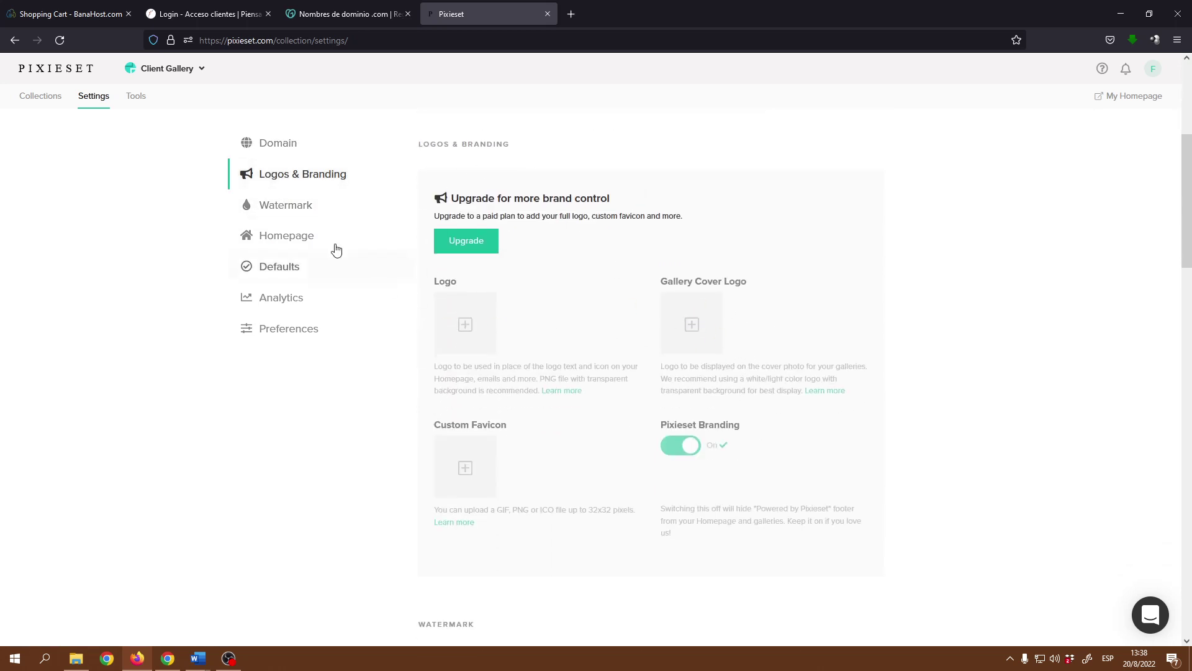
click(300, 209)
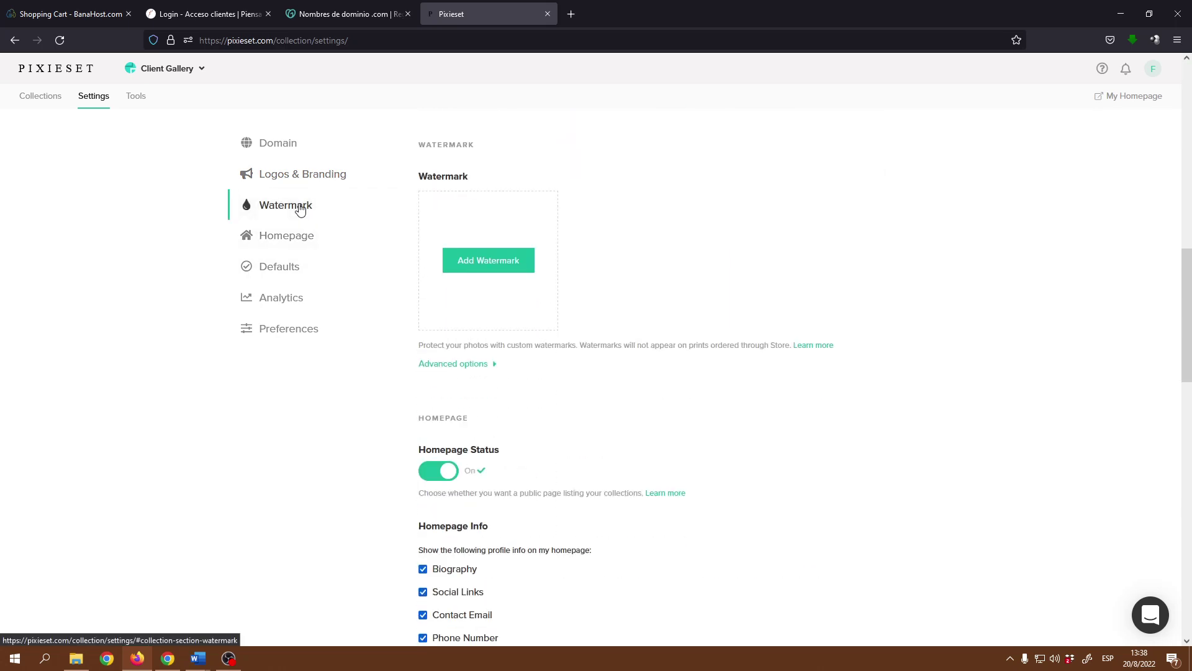
Check the Homepage and Collection Defaults settings, then show the Lightroom Plugin Tools page.
click(285, 242)
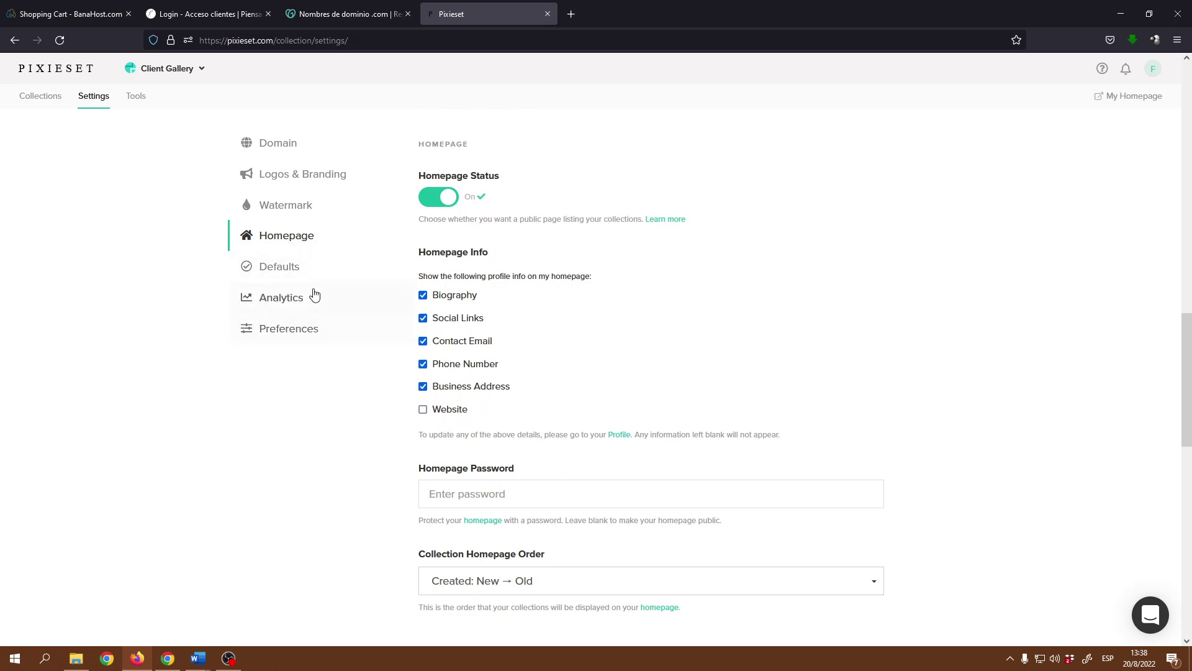
click(289, 272)
scroll(681, 425, down, 2)
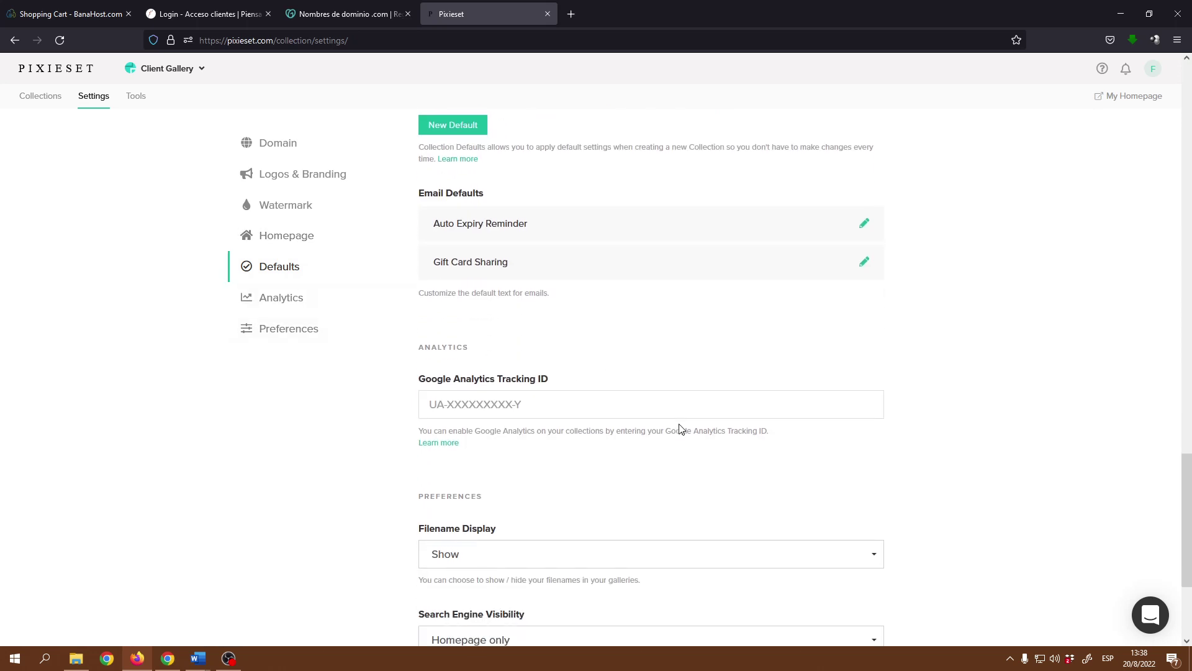
click(136, 97)
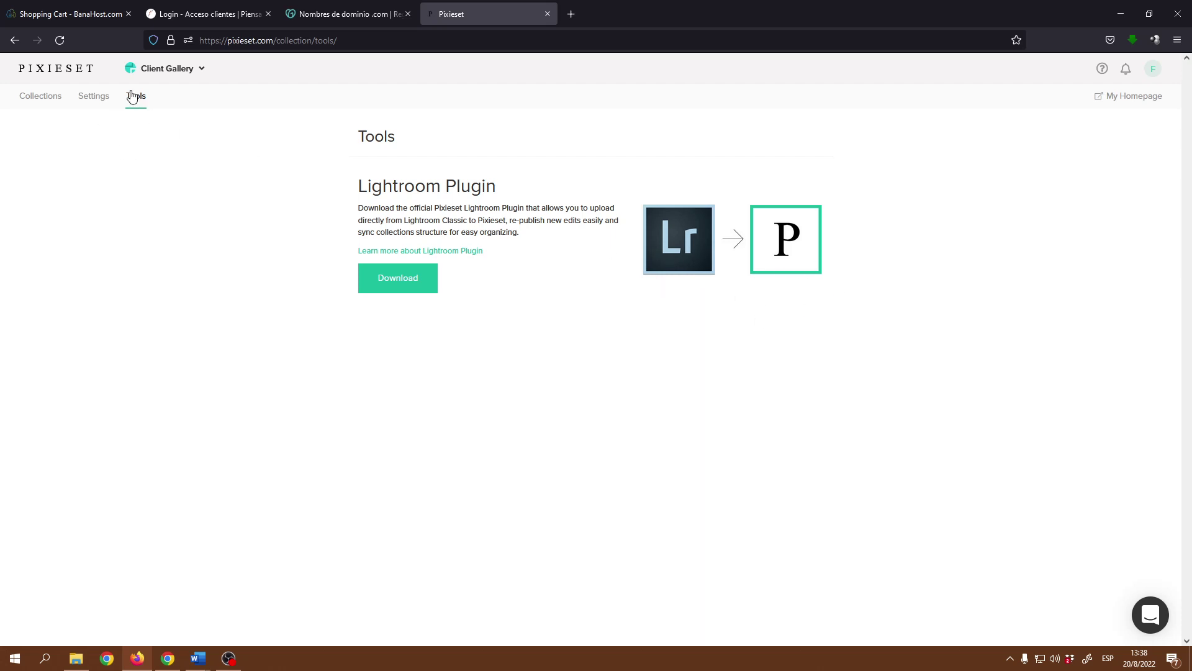
Switch from Client Gallery to the Website product to reach the theme picker.
click(197, 70)
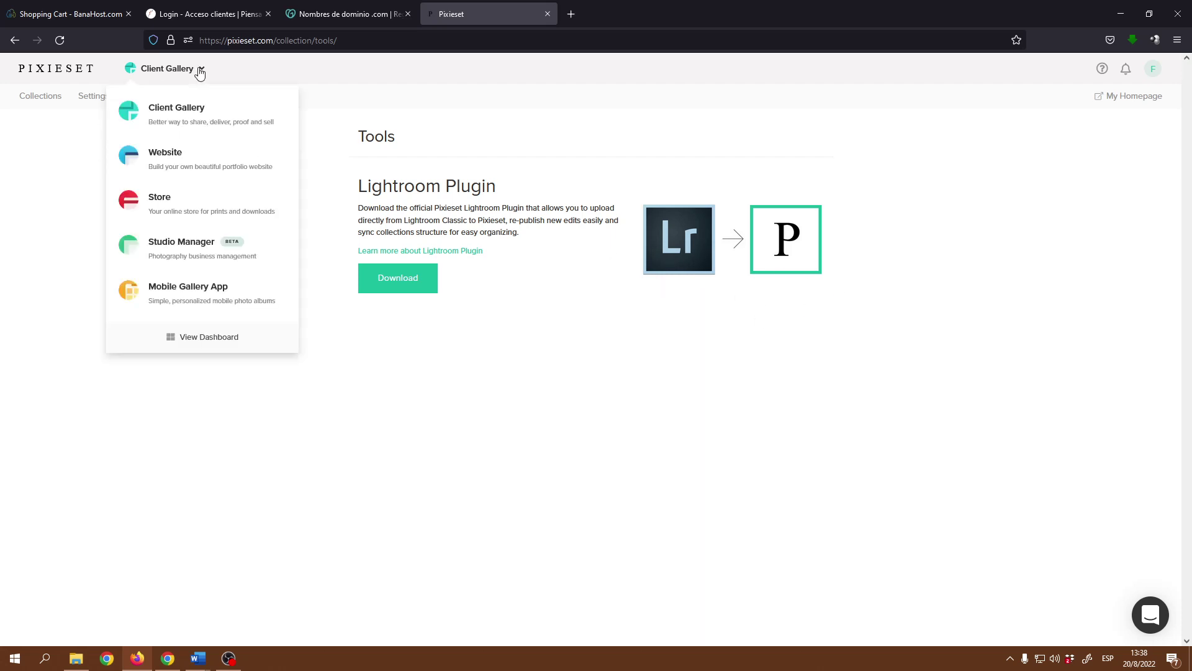
click(161, 165)
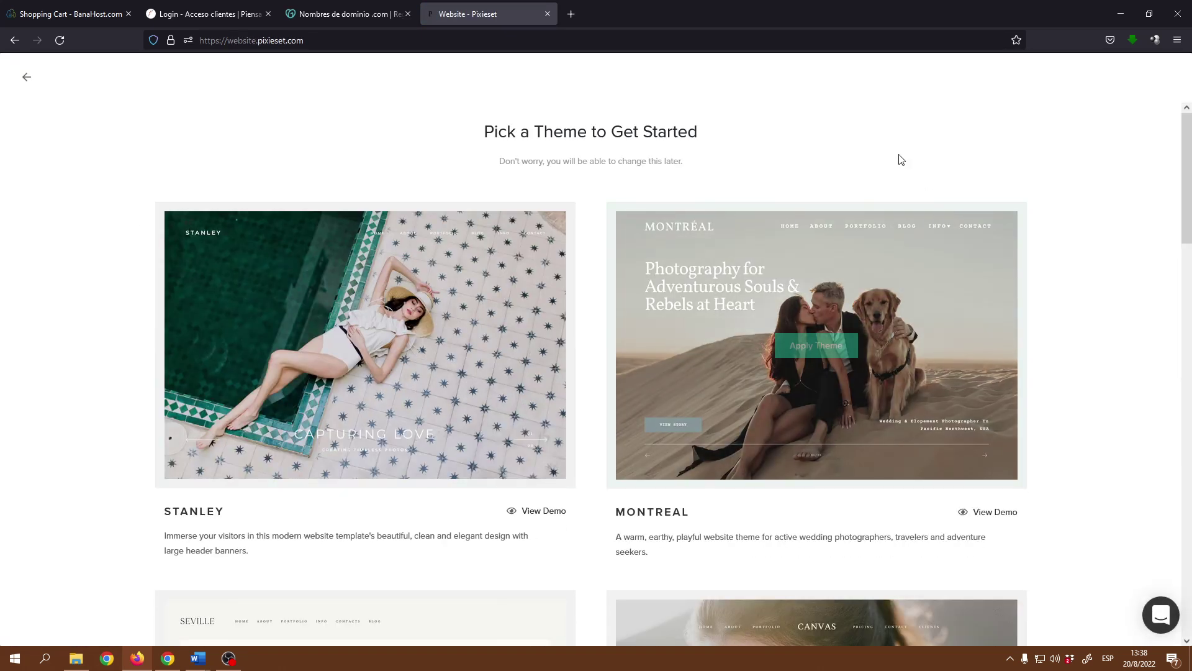
Scroll down the website theme cards and open the West theme's demo preview.
mouse_move(800, 322)
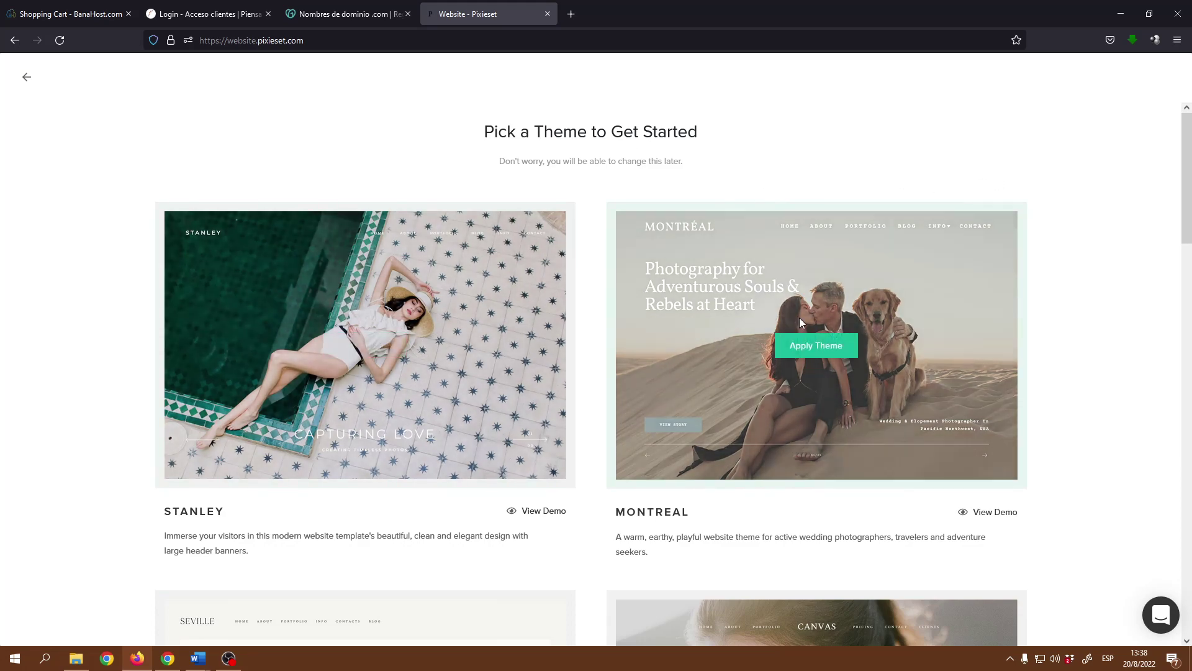
scroll(1044, 320, down, 5)
scroll(966, 337, down, 7)
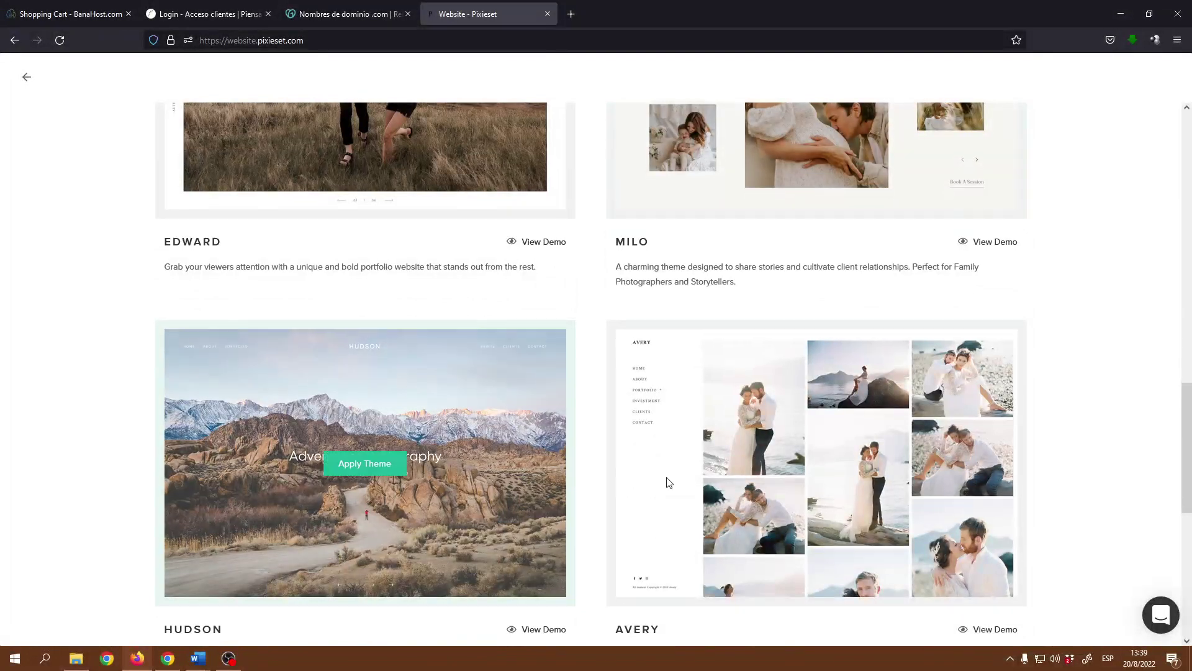
scroll(665, 479, down, 7)
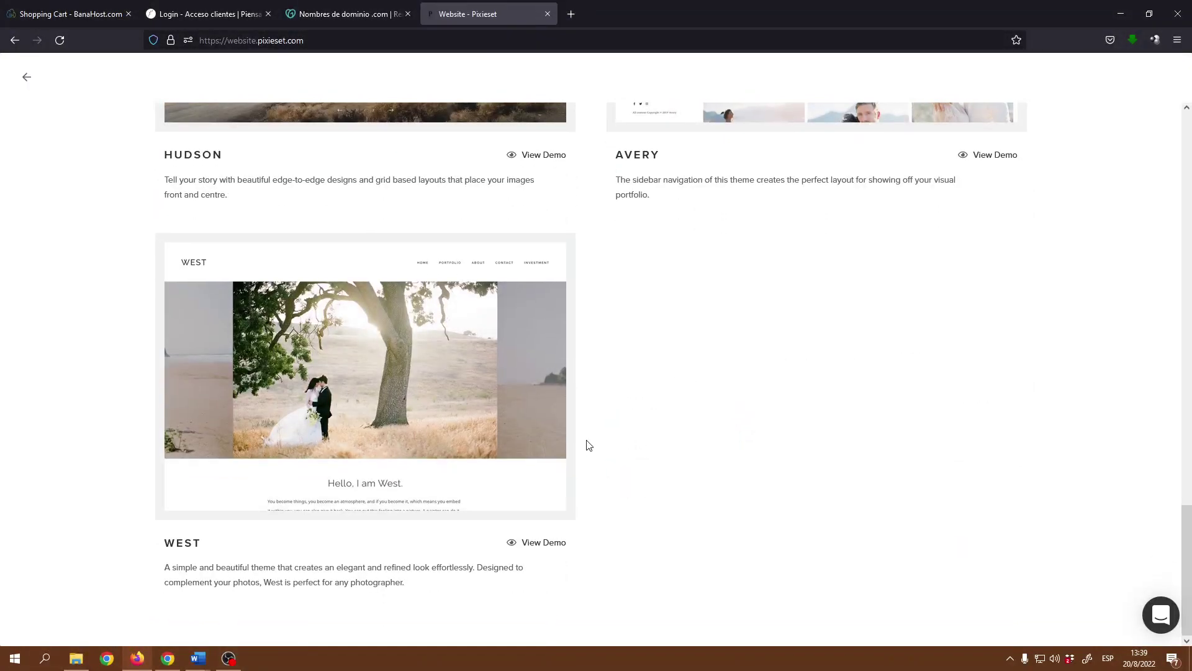
mouse_move(514, 471)
mouse_move(409, 378)
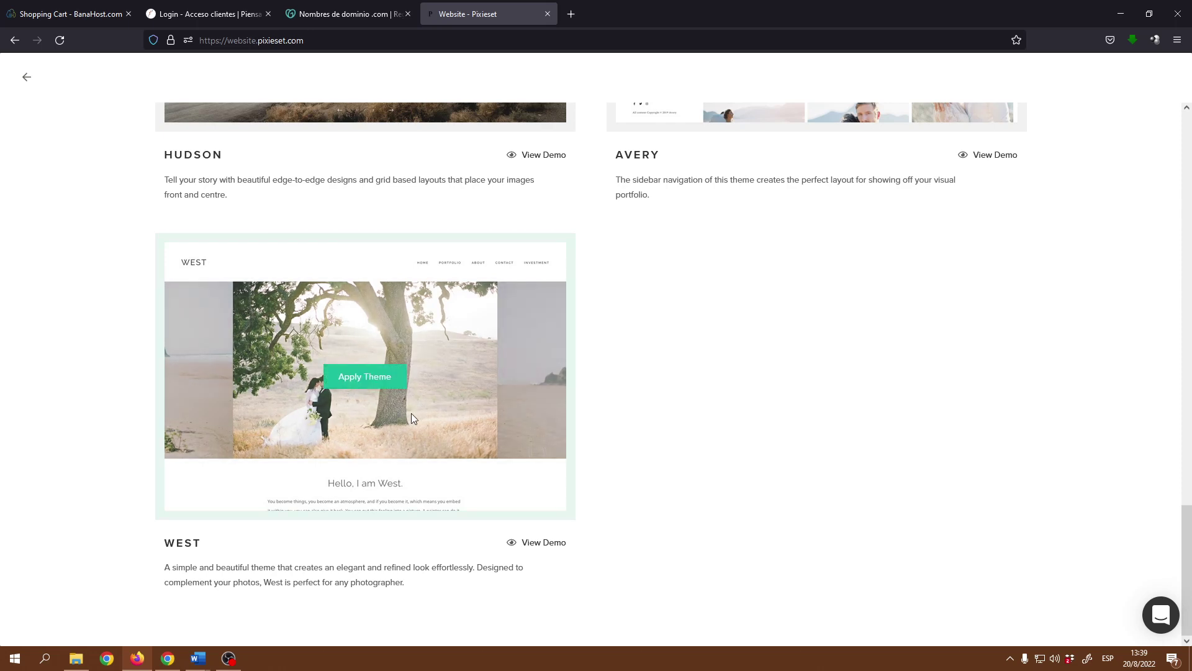
click(537, 544)
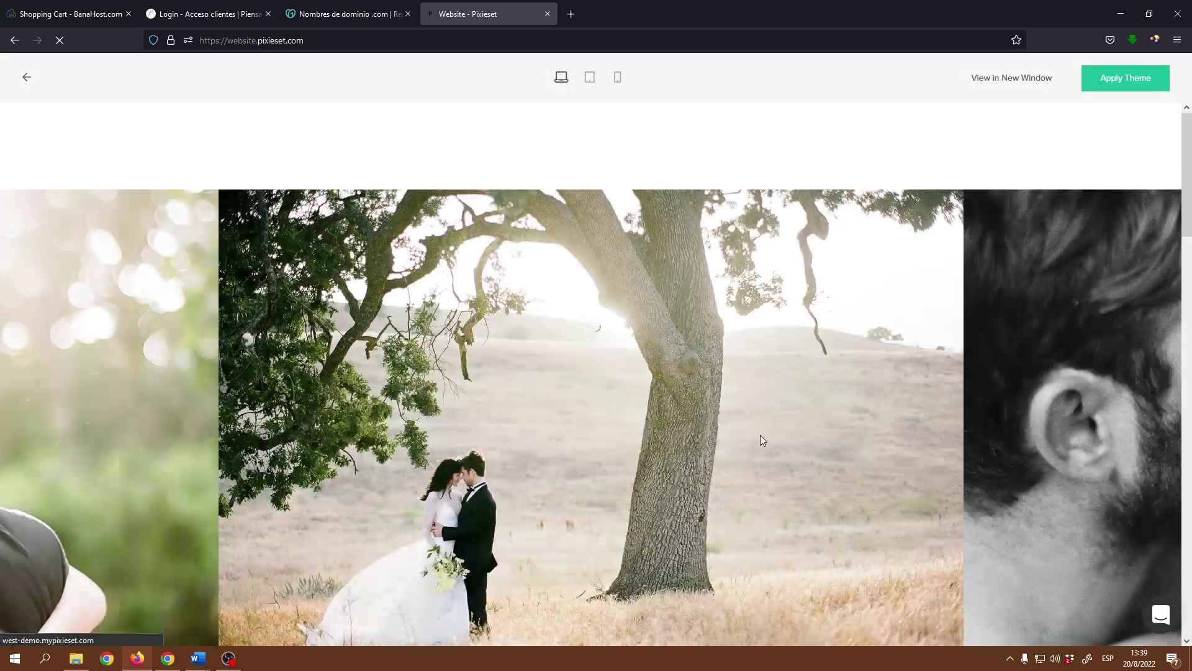
Scroll through the West theme demo page in desktop layout.
scroll(764, 397, down, 15)
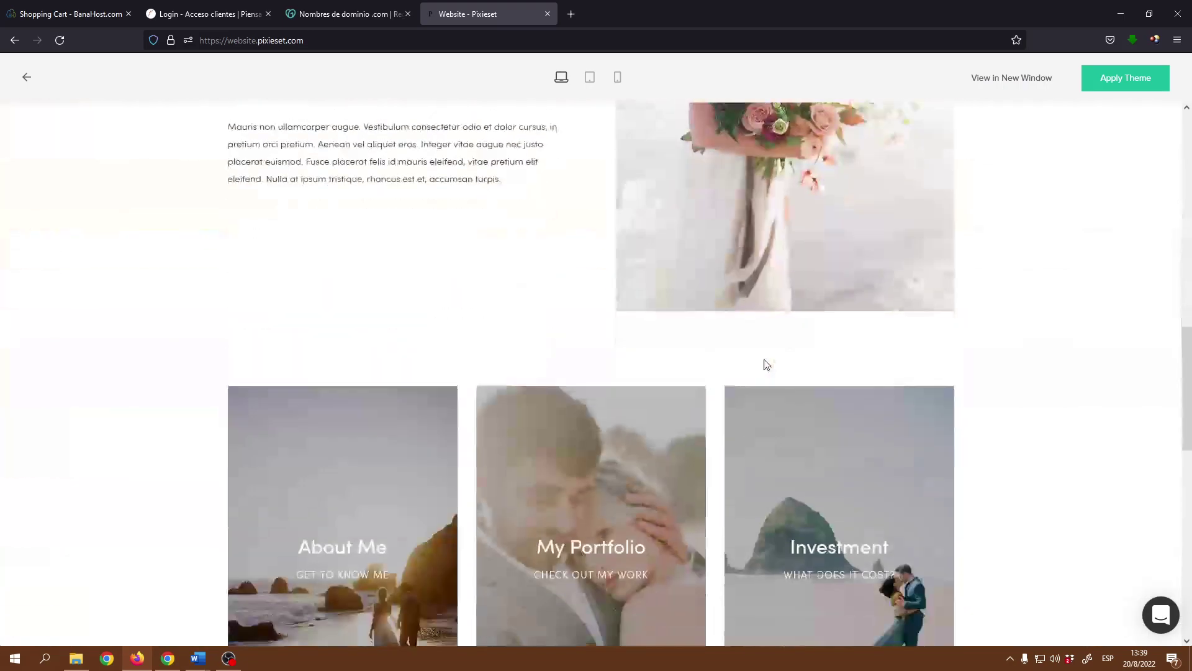
scroll(764, 364, down, 10)
scroll(522, 426, up, 6)
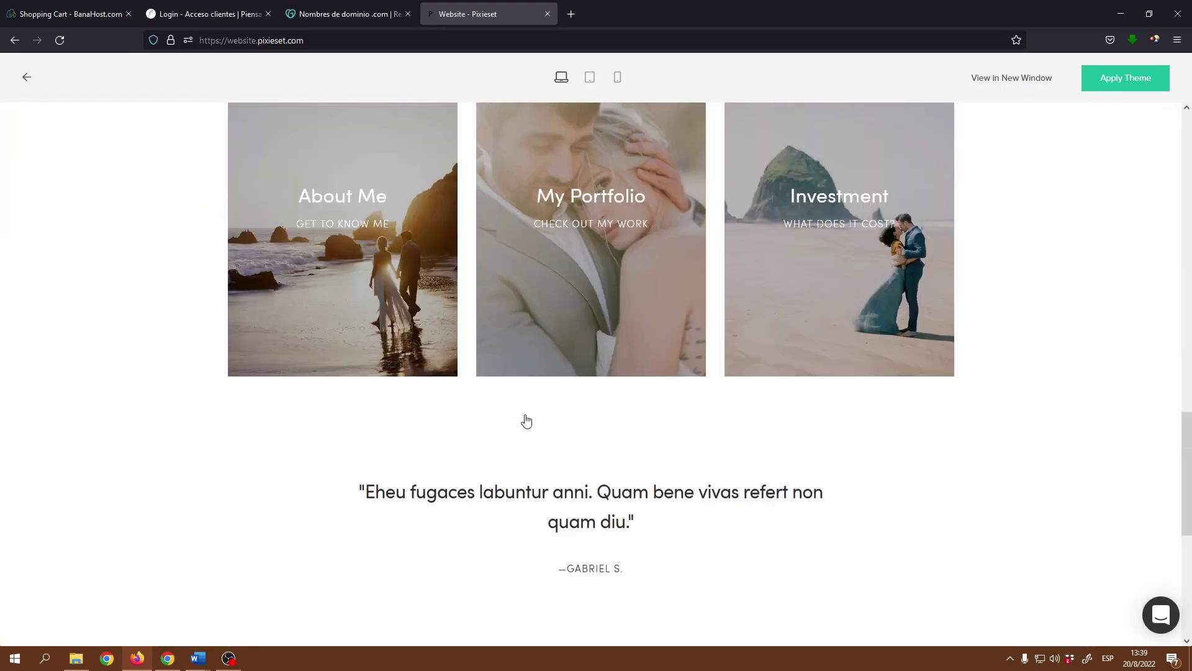
scroll(526, 421, up, 12)
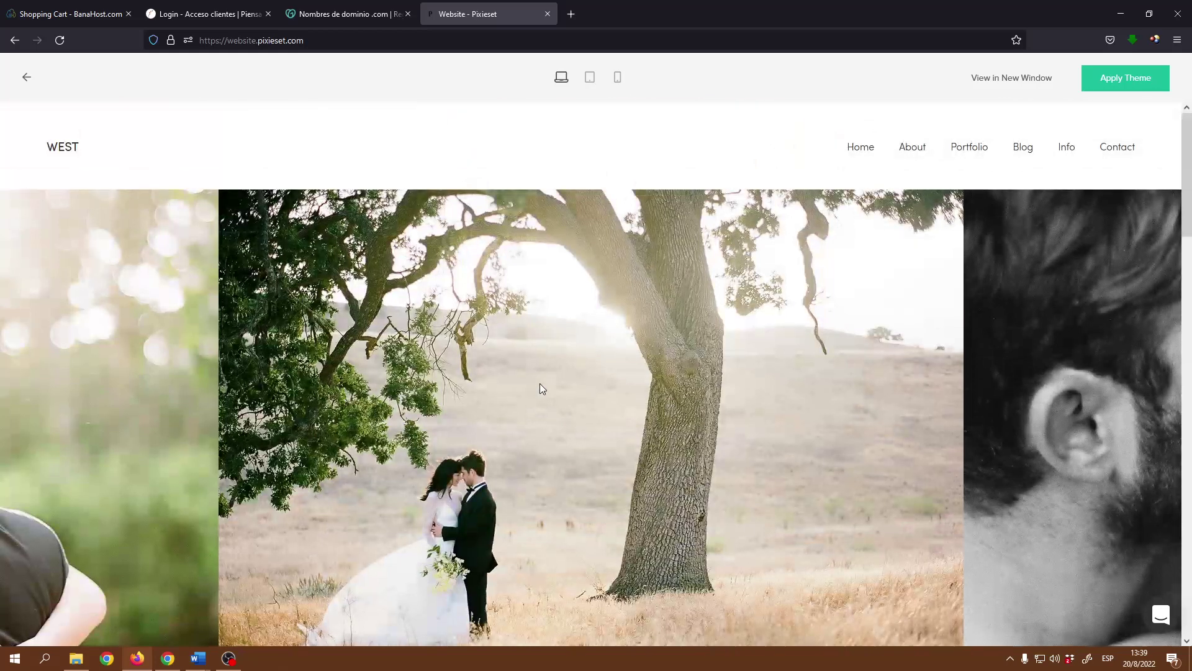
Preview West in tablet and phone layouts, toggle the mobile menu, then return to desktop.
click(589, 78)
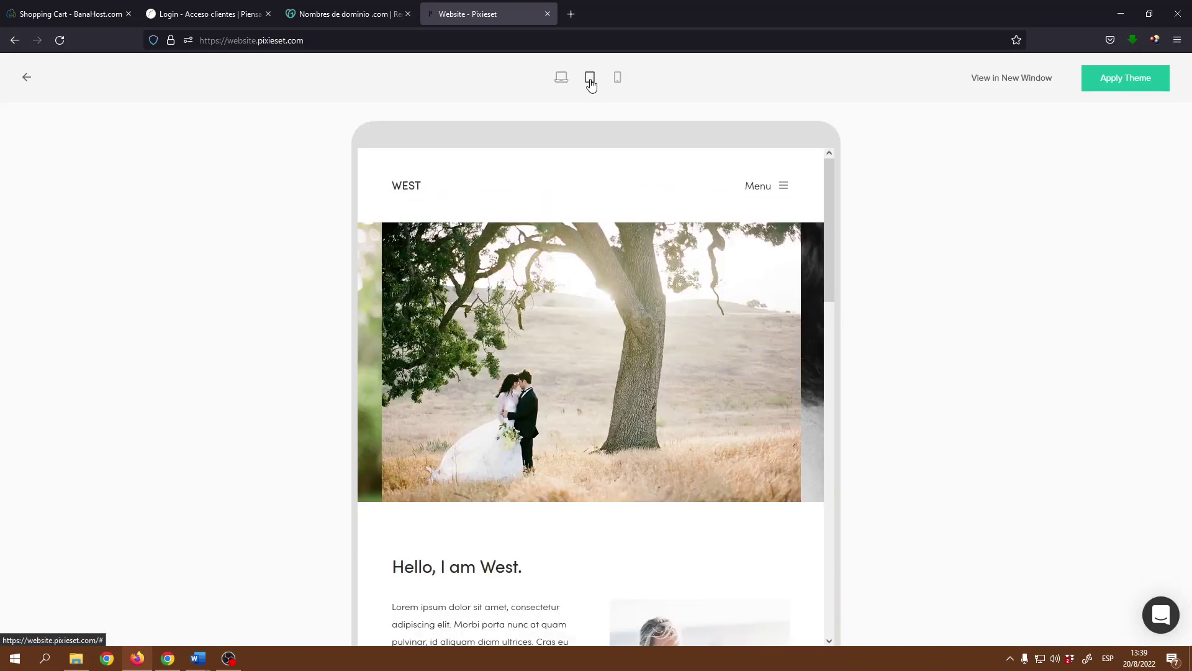
click(618, 78)
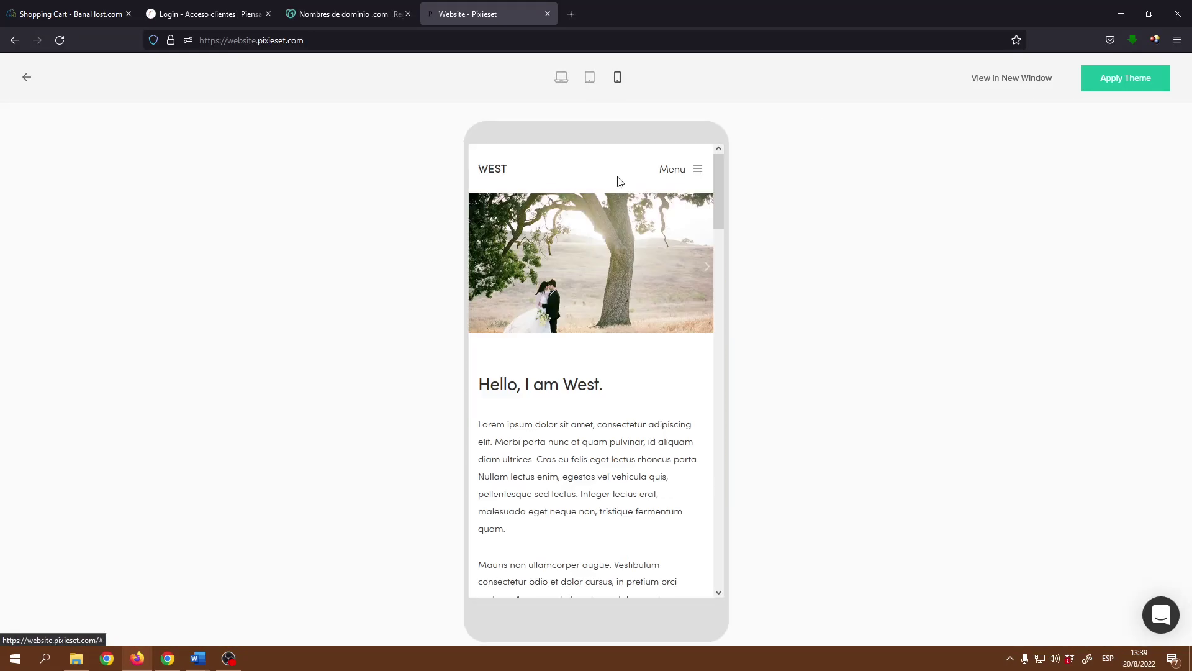
click(698, 168)
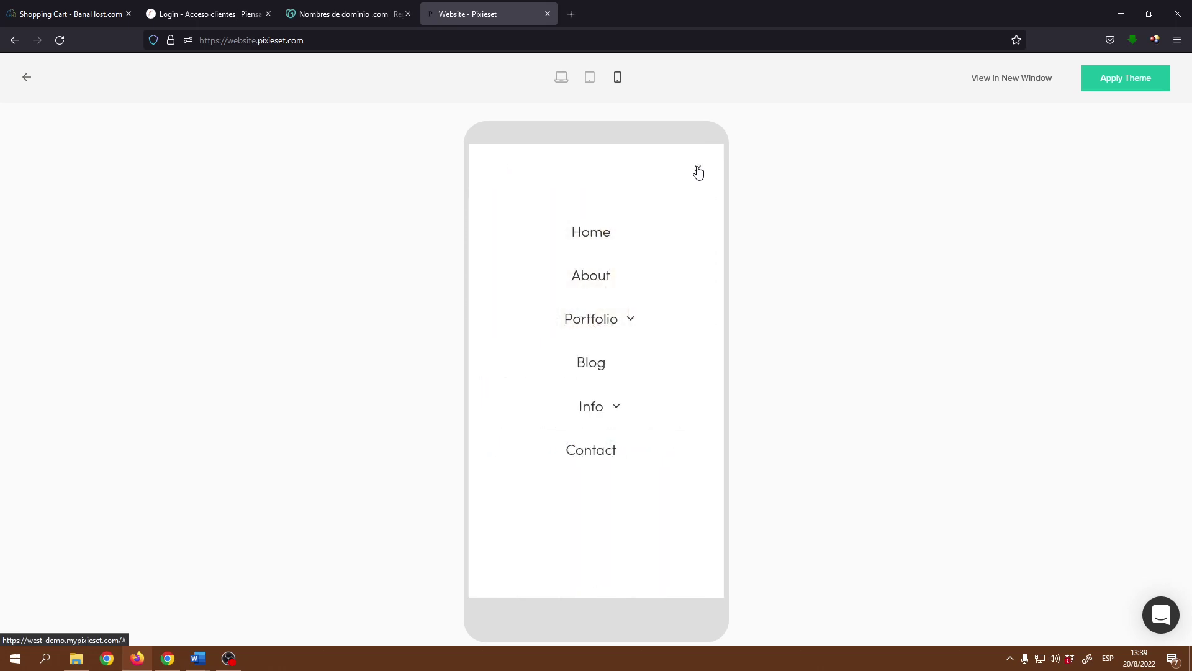
click(697, 172)
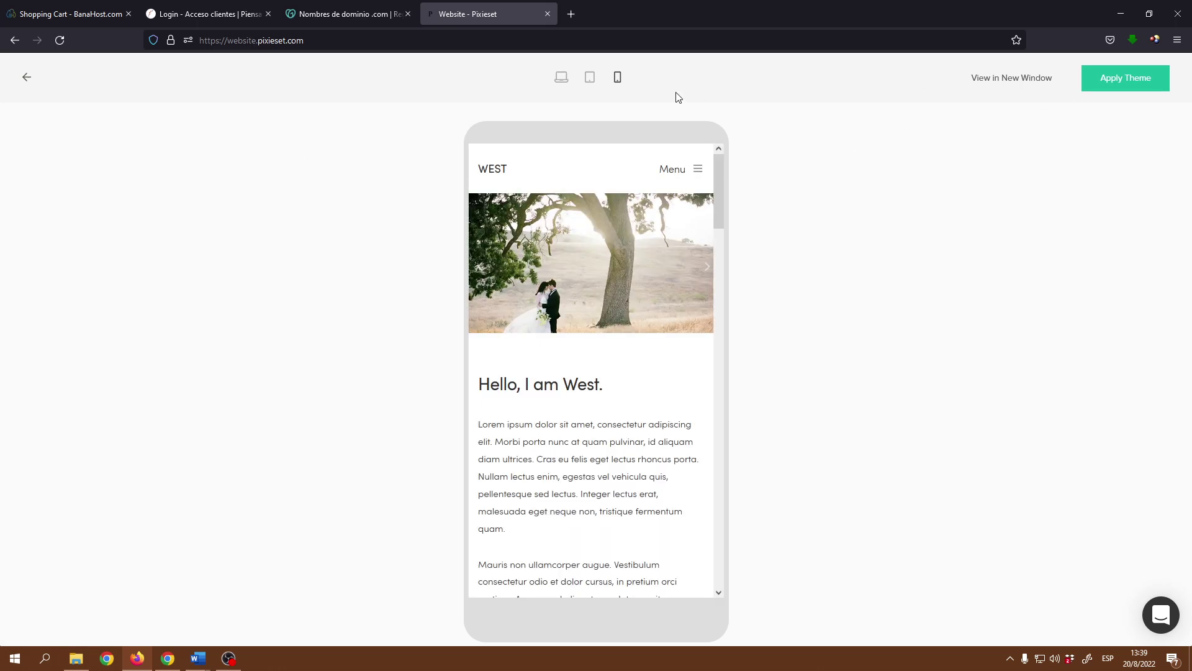
click(562, 77)
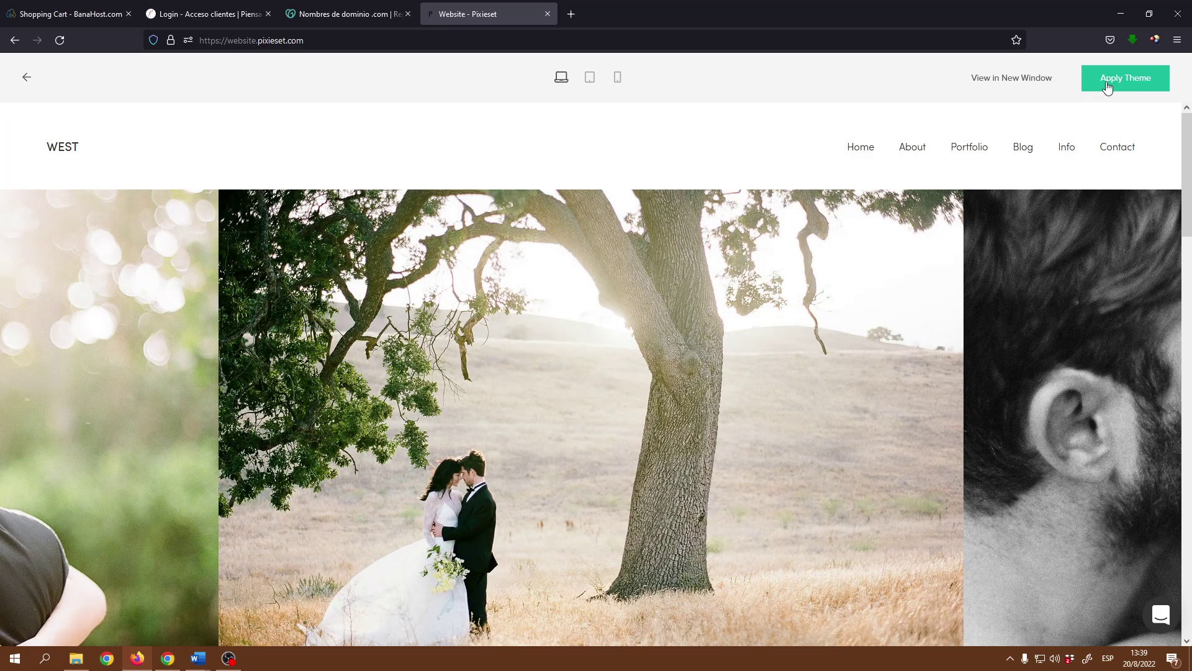
Leave the West demo preview and return to the top of the theme list.
click(26, 79)
scroll(878, 362, up, 10)
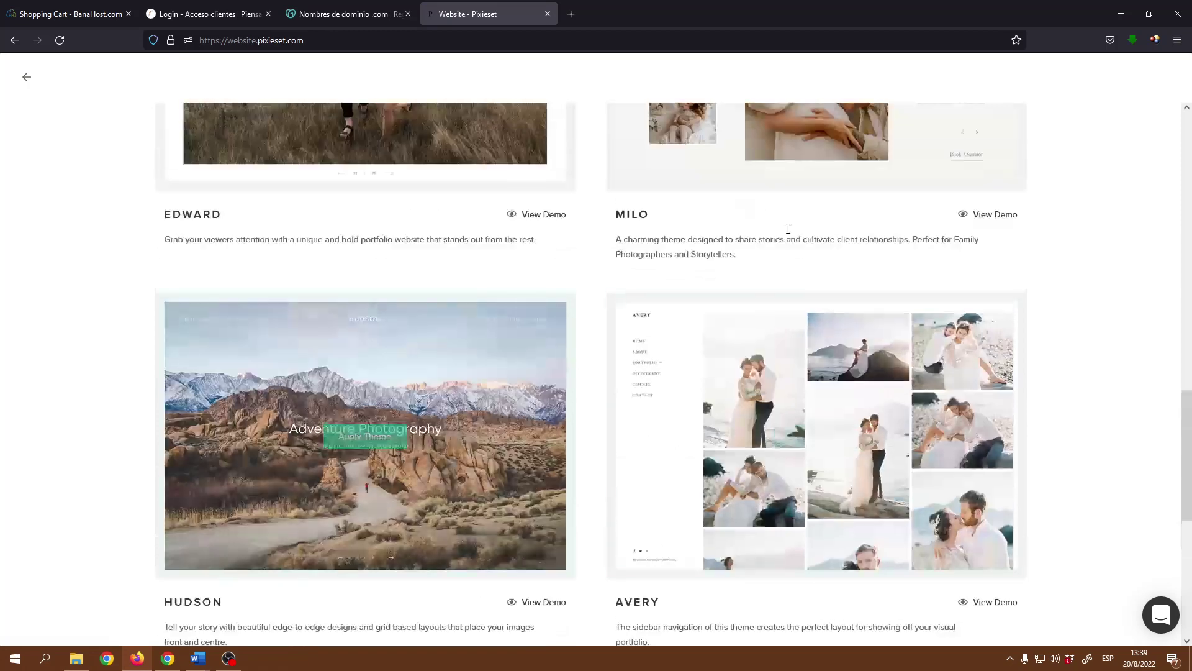
scroll(538, 271, up, 10)
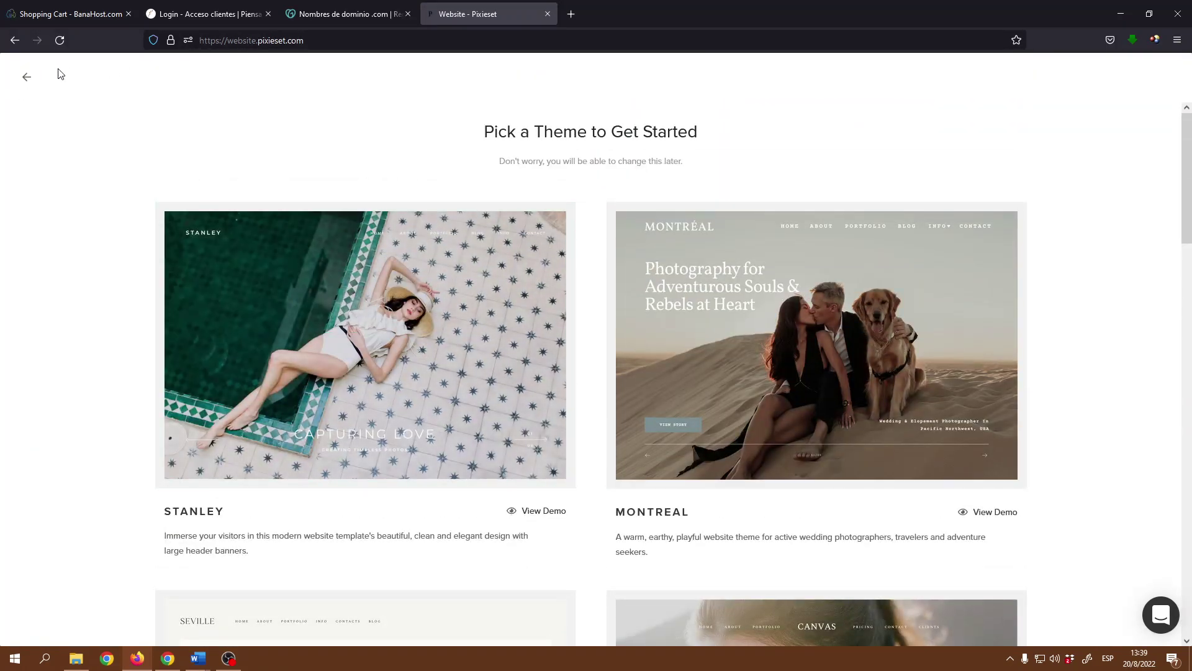
Go back to the Pixieset dashboard and open the Store section.
click(27, 77)
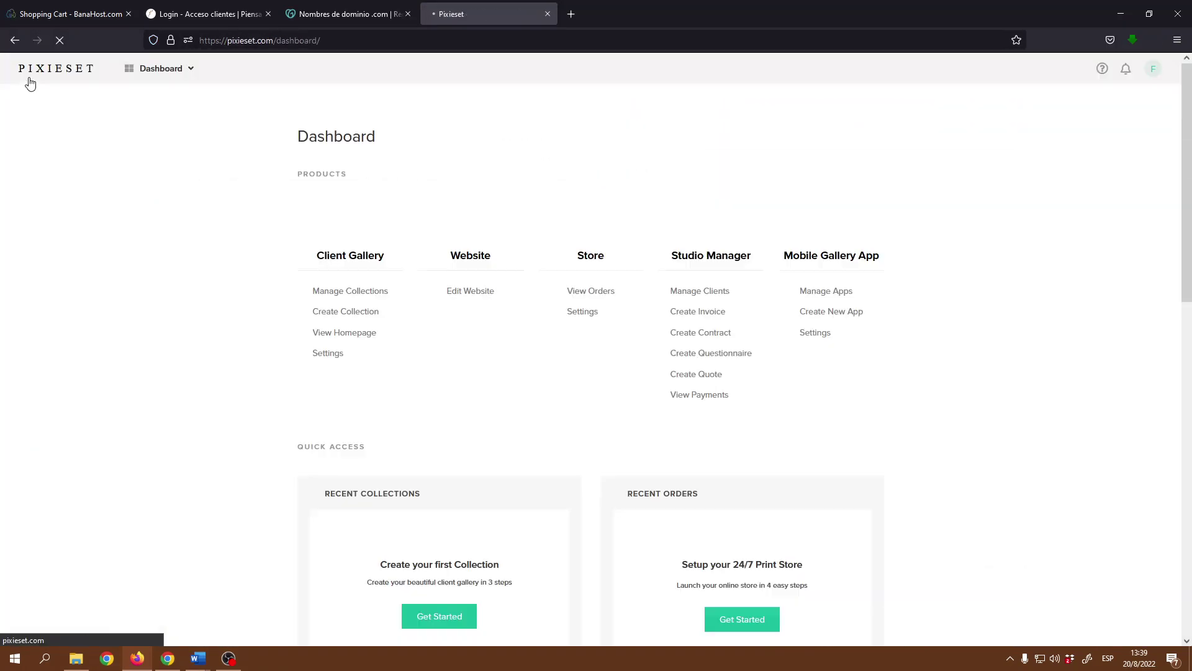
click(191, 70)
click(1036, 239)
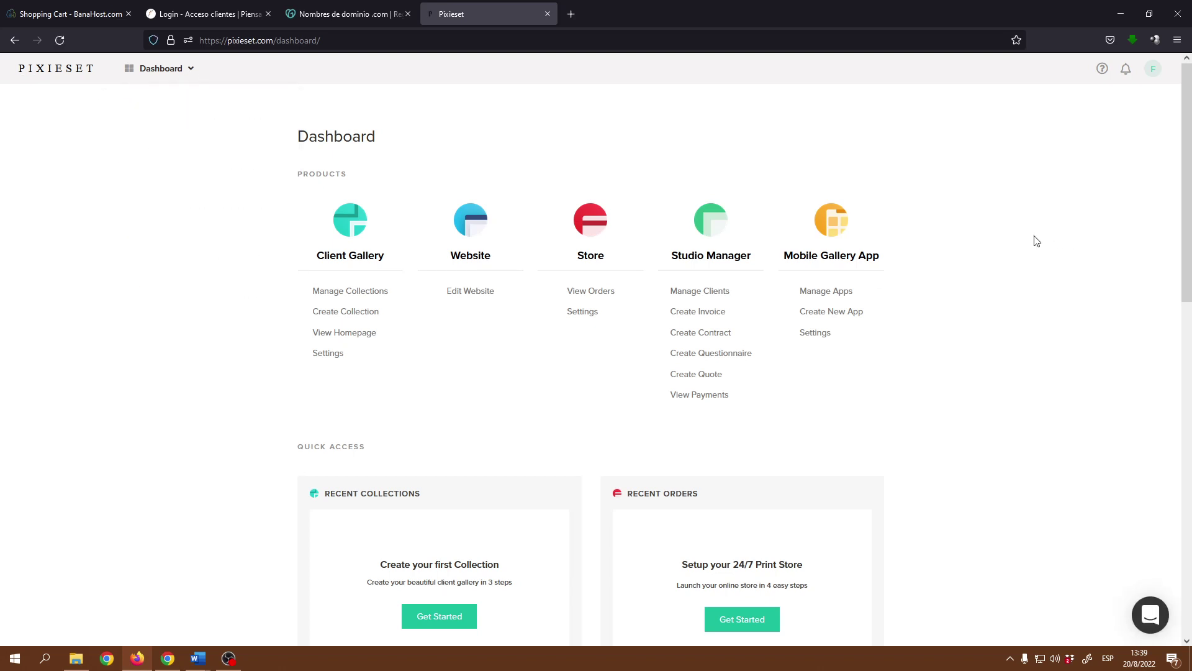
click(592, 225)
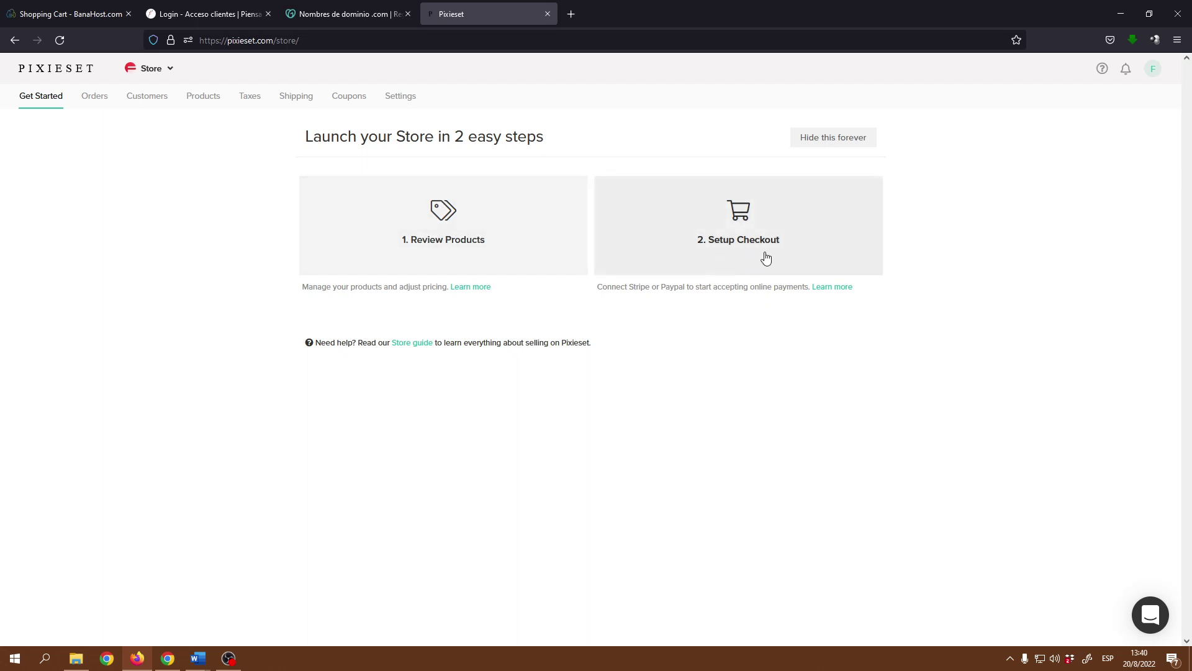
Step through the Store's Customers, Products, Taxes, Shipping and Coupons tabs, then scroll Checkout Settings.
click(140, 101)
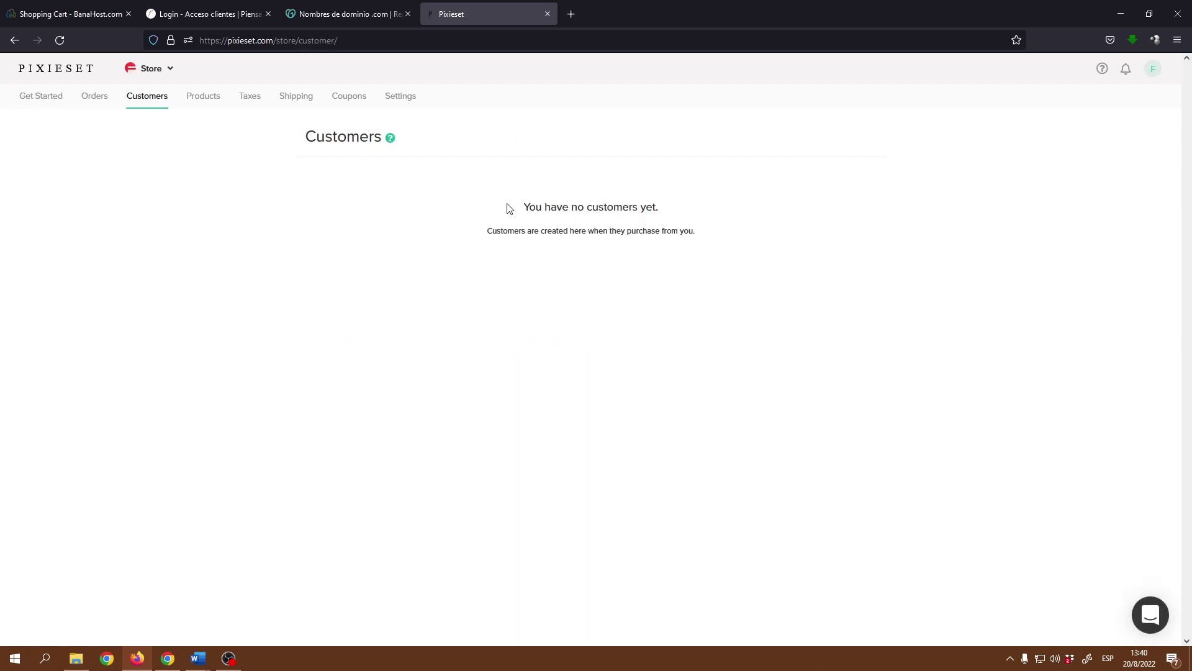
click(208, 96)
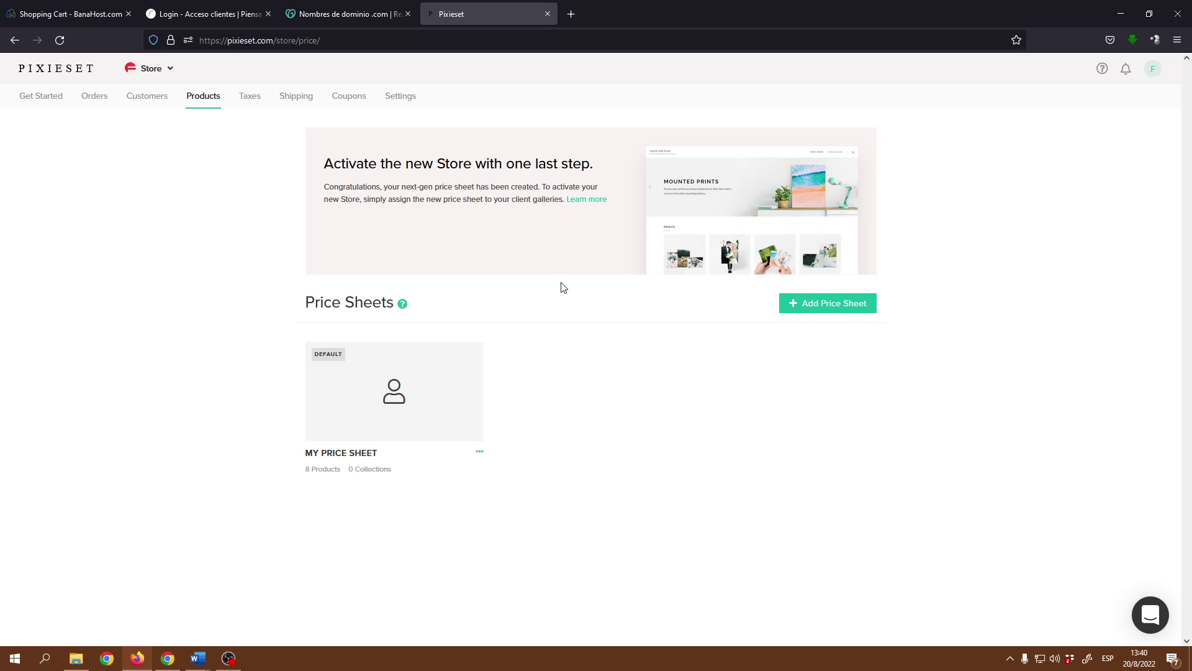
click(250, 97)
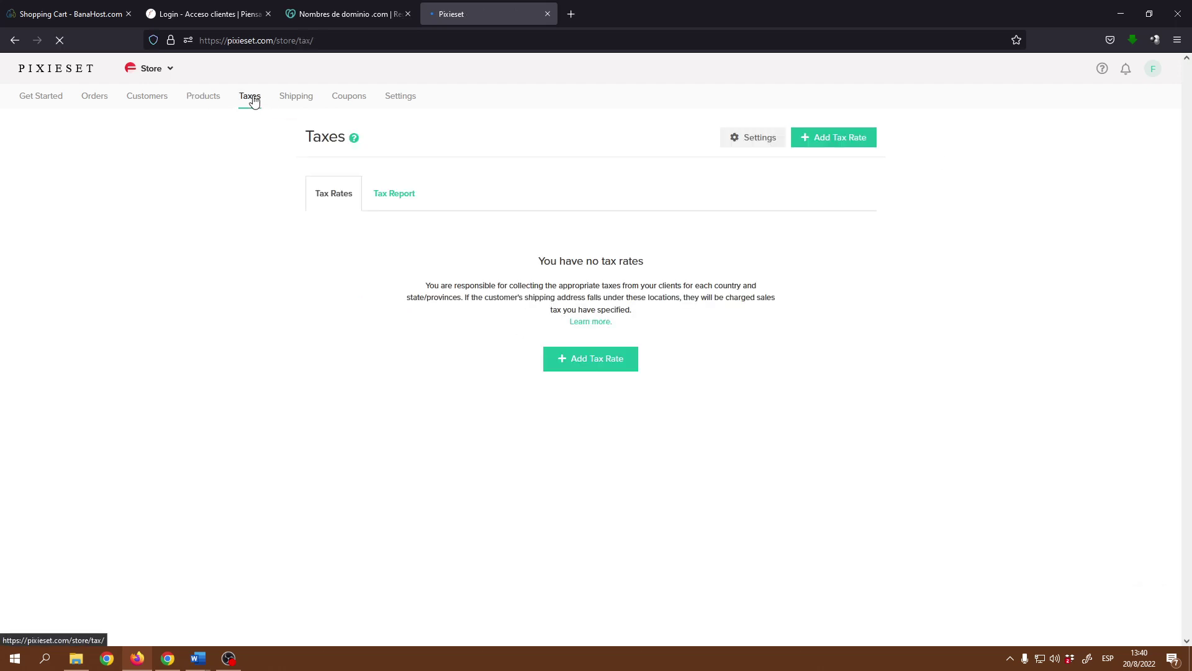
click(300, 97)
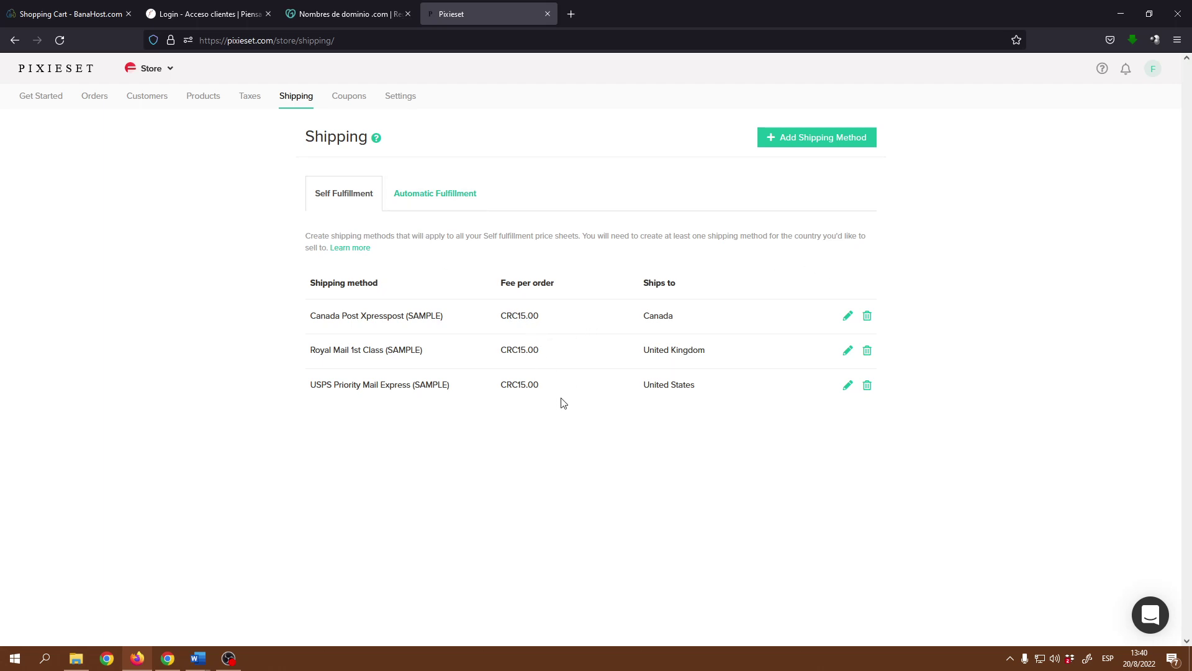
click(349, 99)
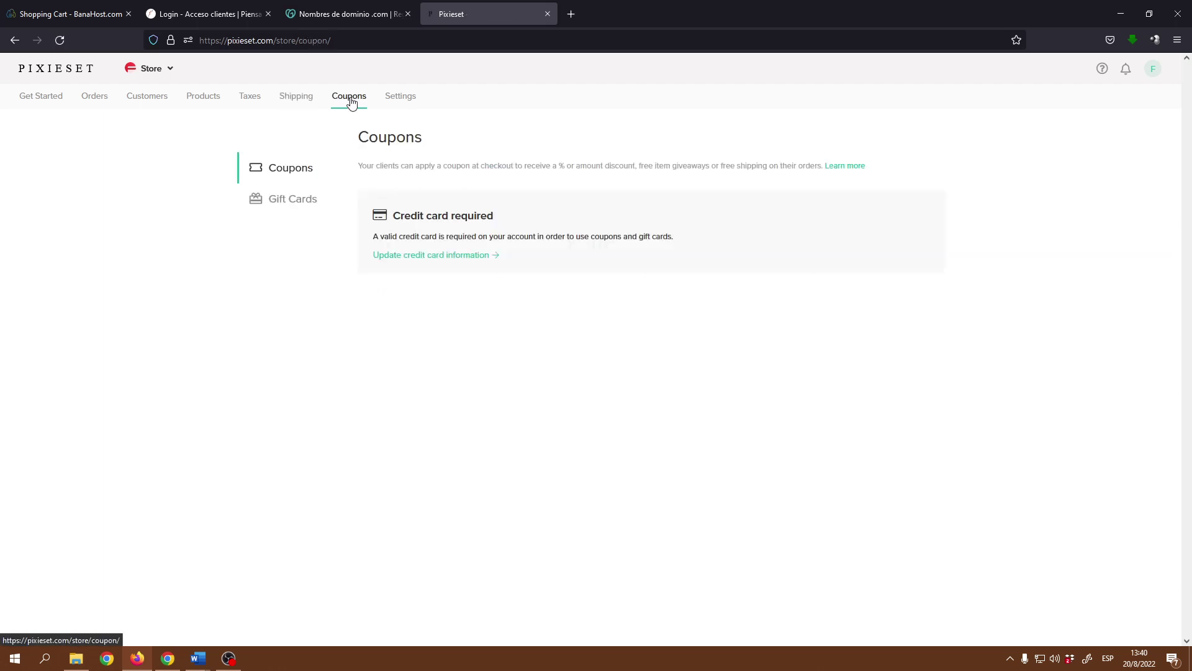
click(397, 100)
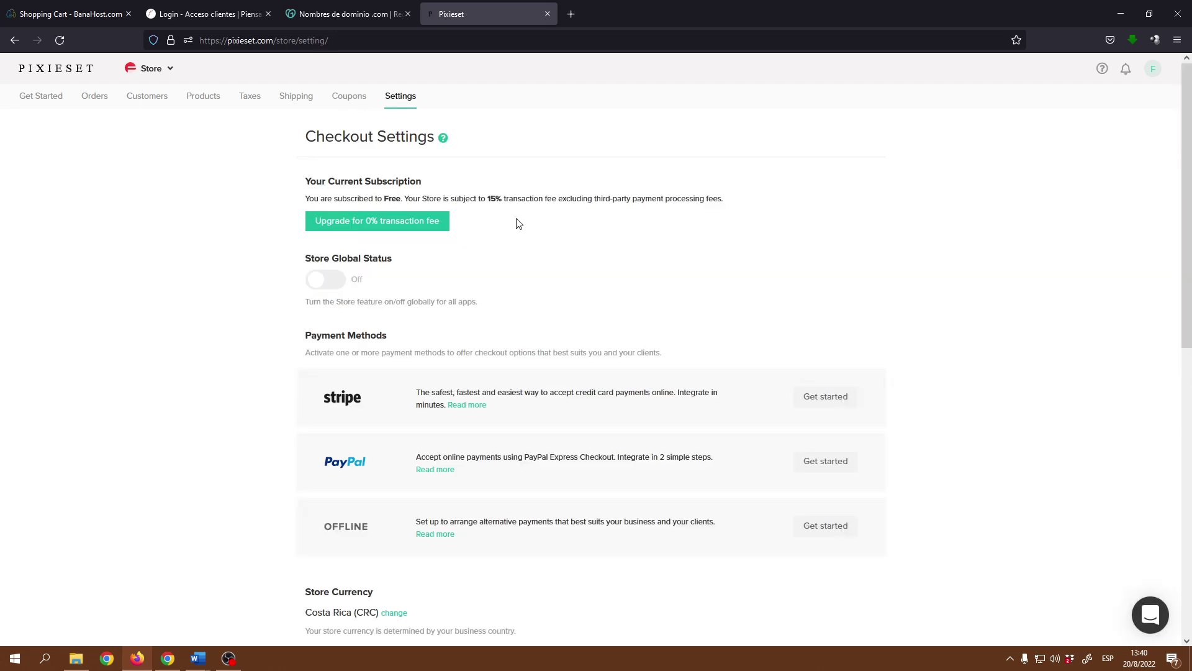
scroll(1011, 342, down, 2)
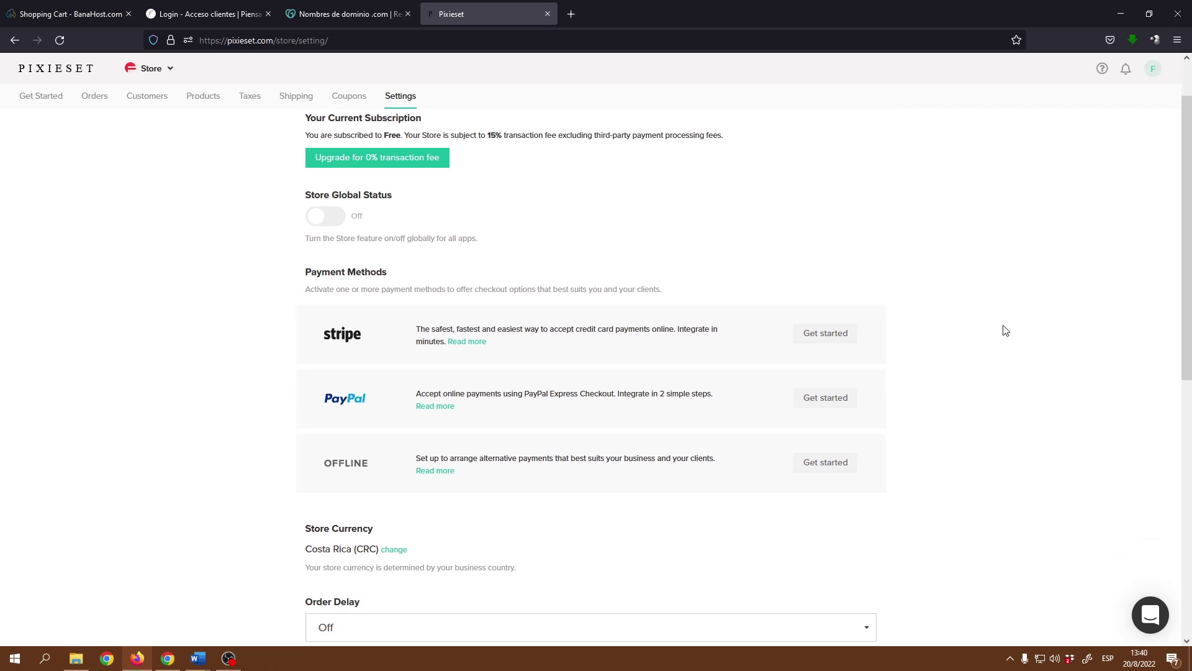